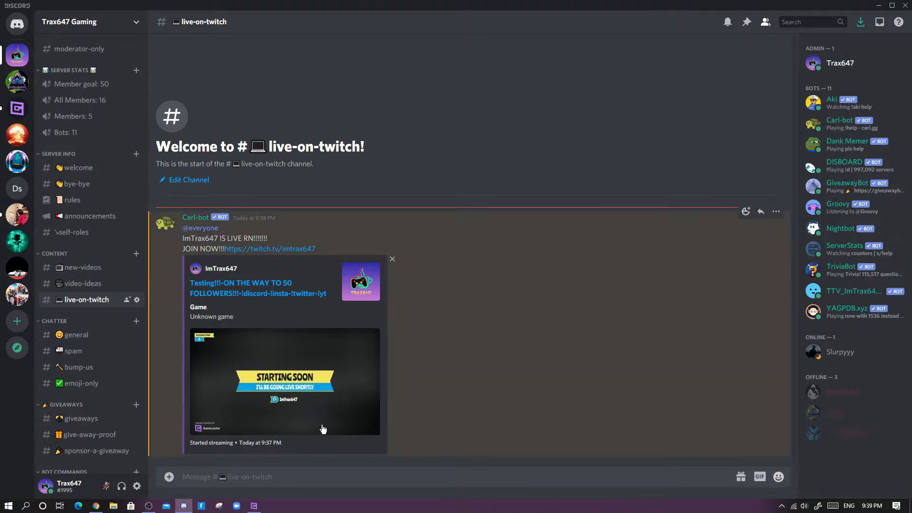
# - Look over the Gamecaster studio and the ImTrax647 Twitch channel page, returning to Discord
pyautogui.click(254, 505)
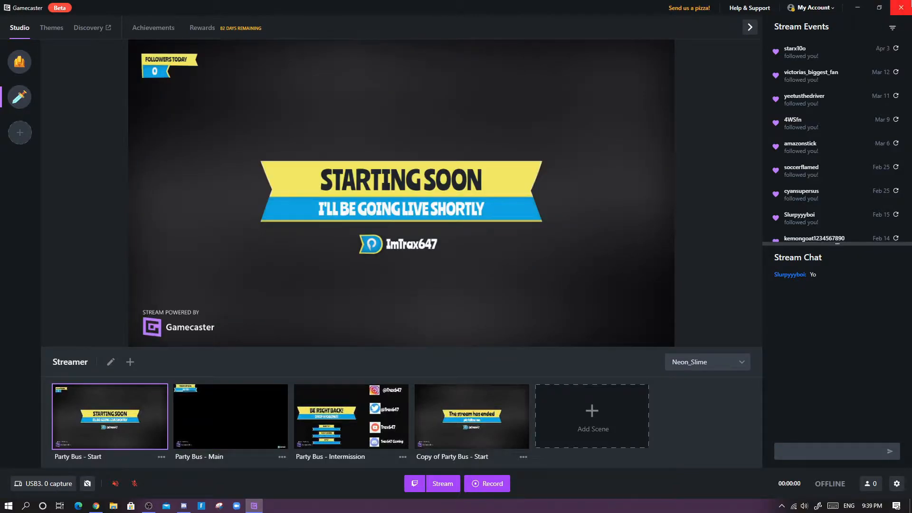
pyautogui.click(901, 7)
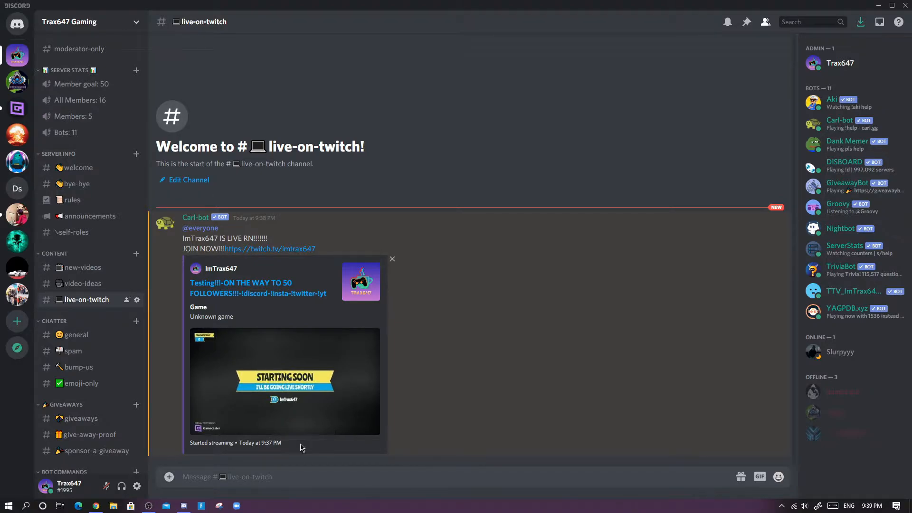
pyautogui.click(97, 510)
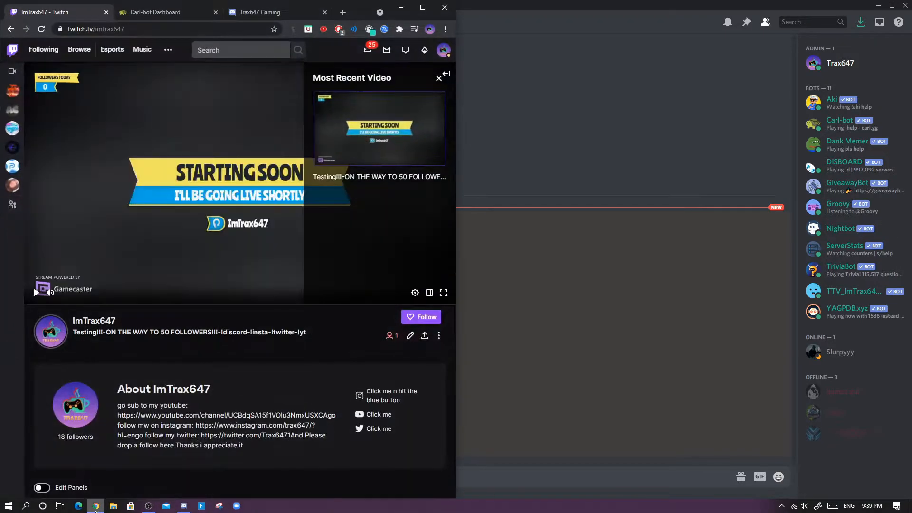
pyautogui.click(423, 8)
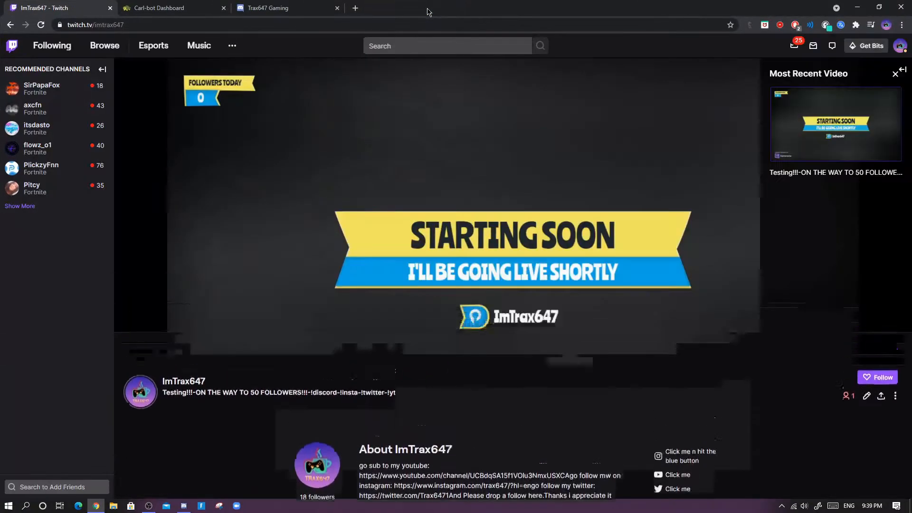
pyautogui.hotkey('alt', 'Tab')
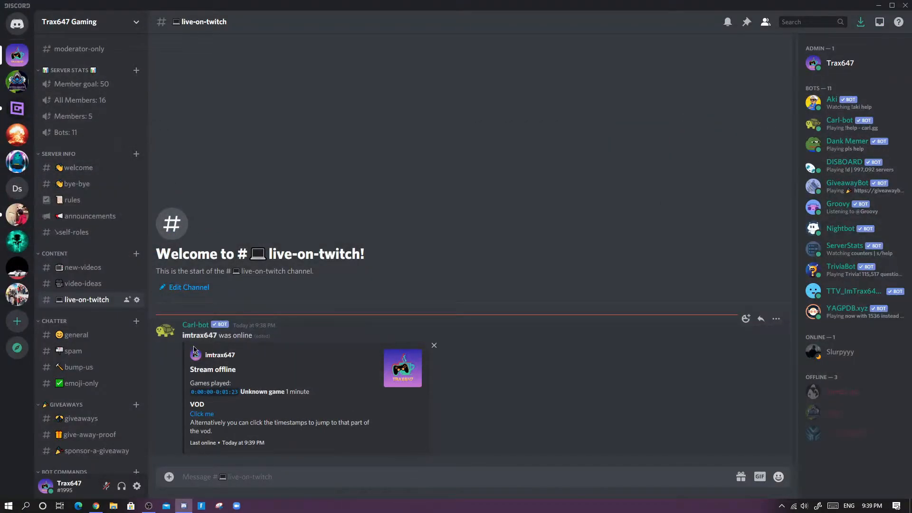
# - Examine the stream-offline notification posted in the live-on-twitch channel
pyautogui.moveTo(179, 334); pyautogui.dragTo(289, 334)
pyautogui.click(290, 334)
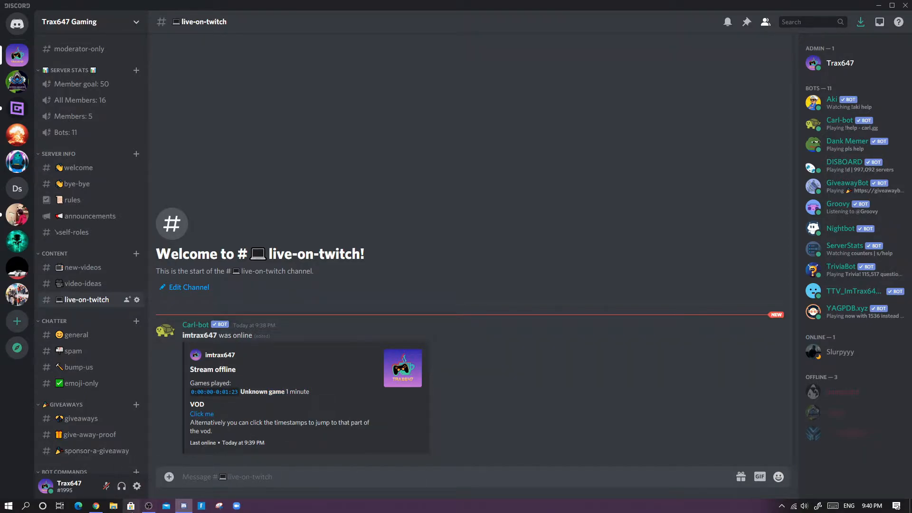
pyautogui.moveTo(98, 507)
pyautogui.click(121, 442)
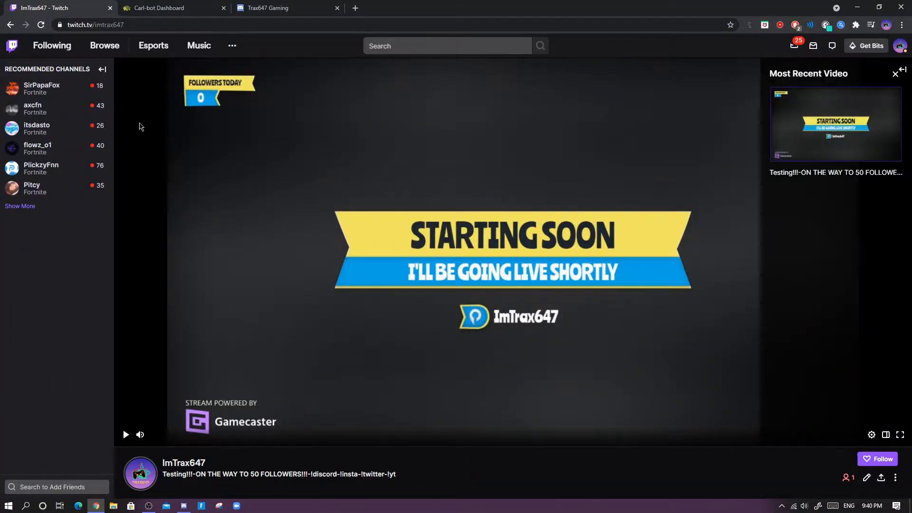
# - Close the Twitch and Trax647 Gaming browser tabs
pyautogui.click(110, 8)
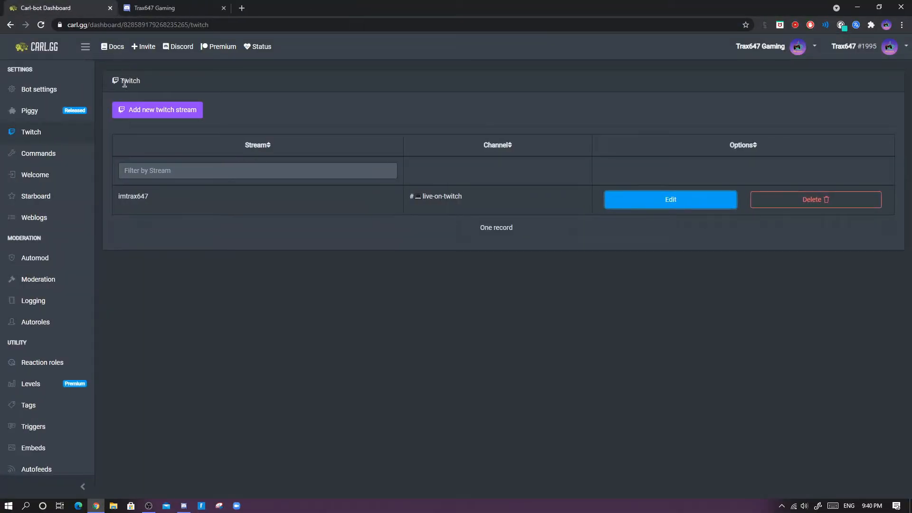
pyautogui.click(173, 6)
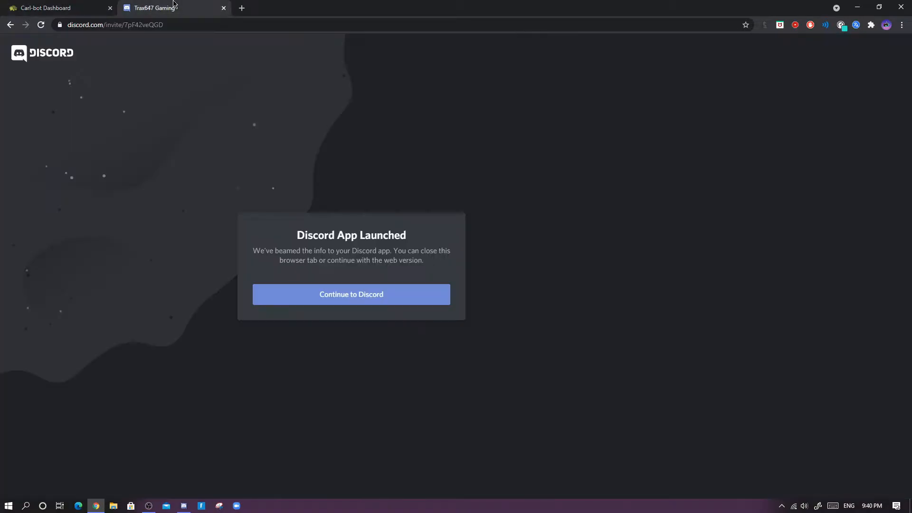
pyautogui.click(223, 8)
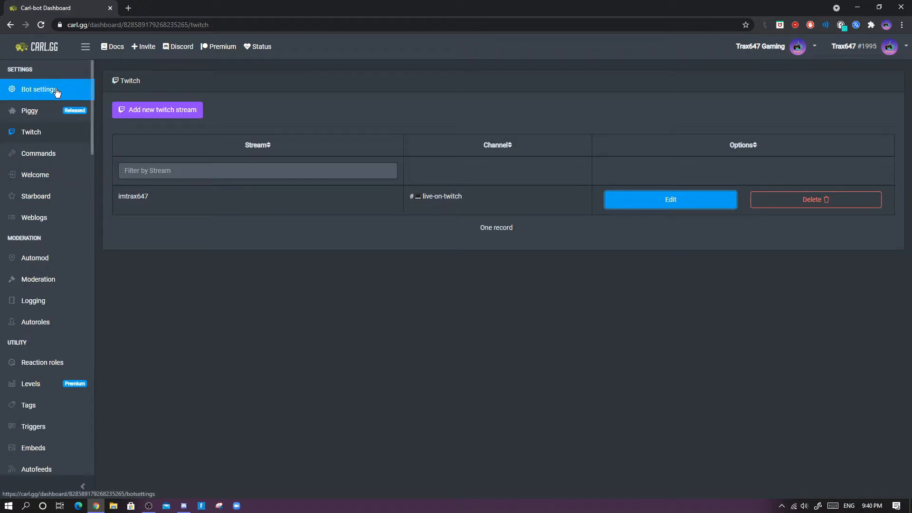
# - Go to the Carl-bot dashboard home page and open Manage to reach the server picker
pyautogui.click(47, 50)
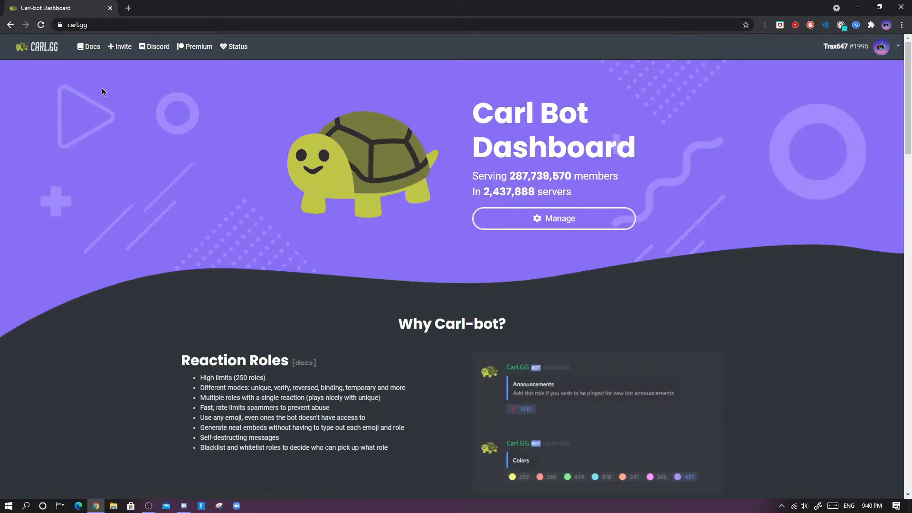
pyautogui.doubleClick(109, 26)
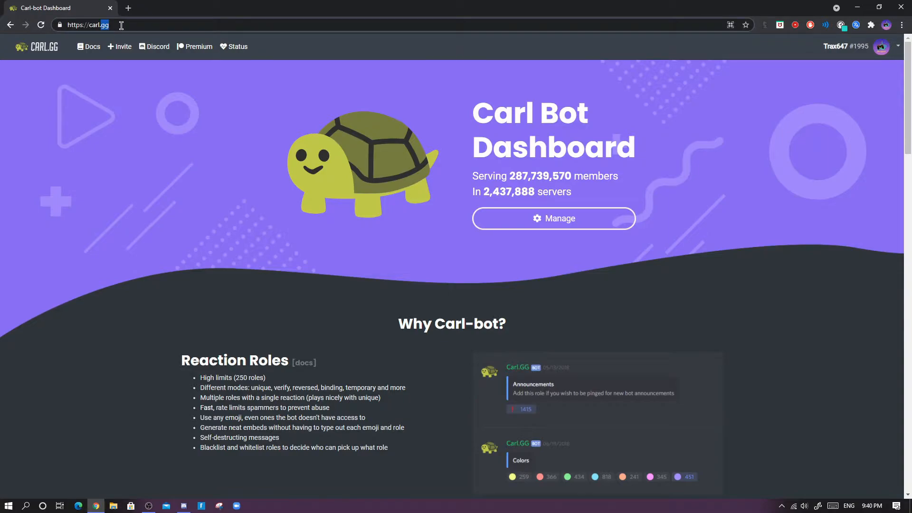
pyautogui.click(121, 26)
pyautogui.click(272, 92)
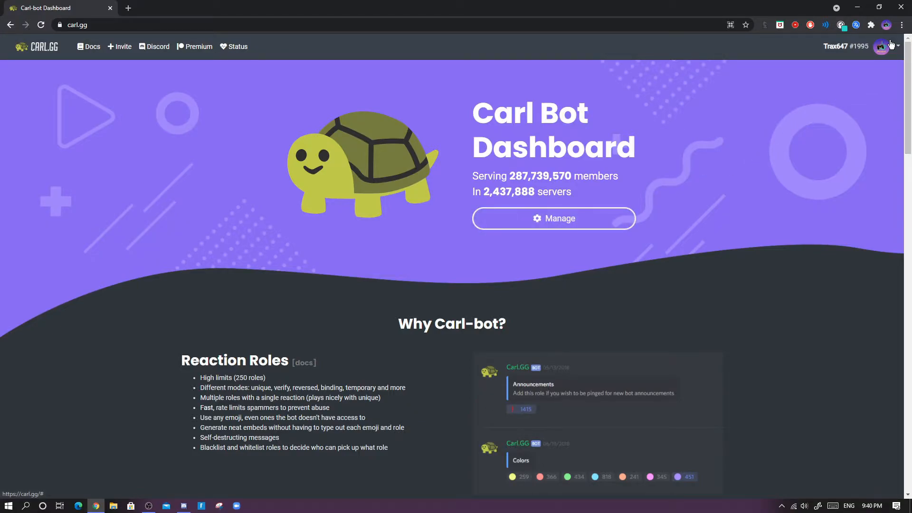
pyautogui.click(574, 216)
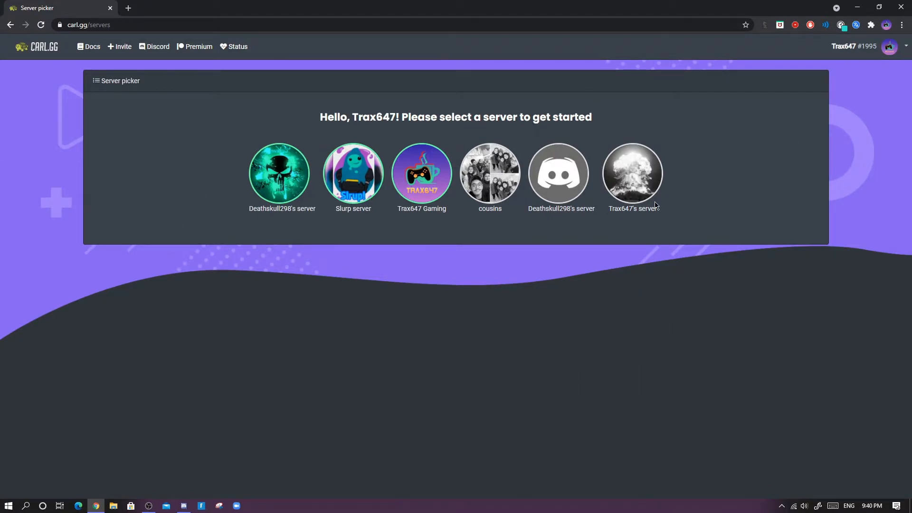
# - Add Carl-bot to Trax647's server, authorizing its permissions and completing the human check
pyautogui.click(643, 179)
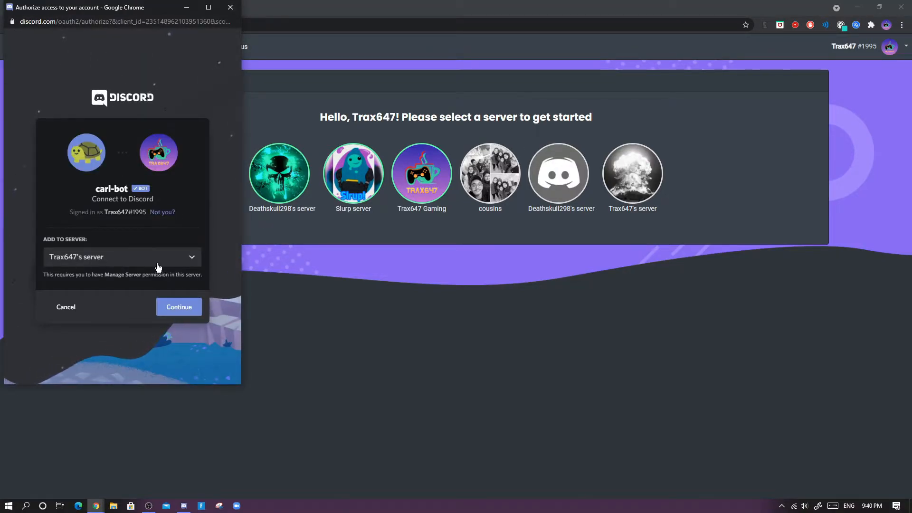
pyautogui.click(183, 307)
pyautogui.scroll(-6, 212, 326)
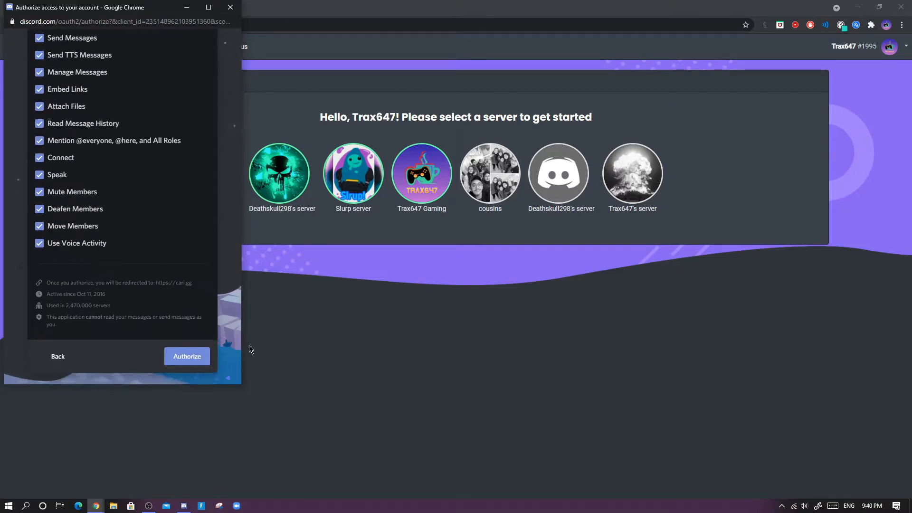
pyautogui.click(186, 356)
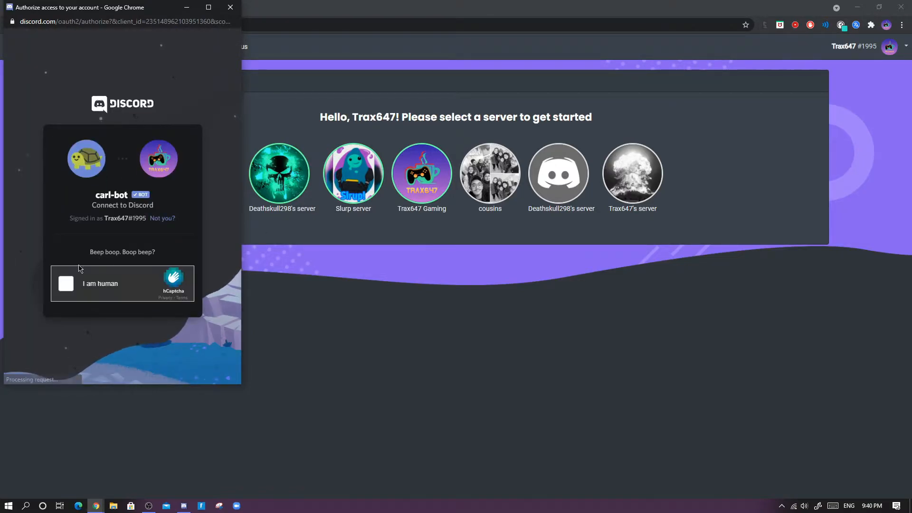
pyautogui.click(67, 284)
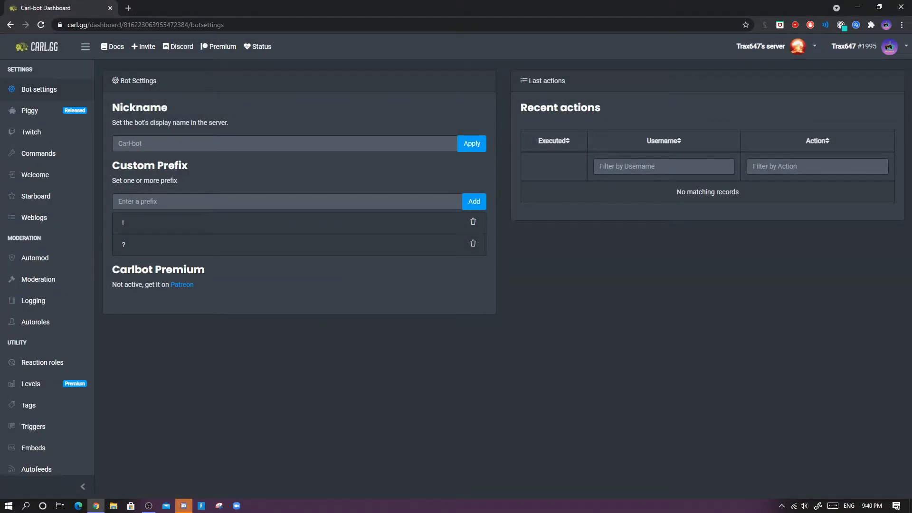
# - Check the general and dank-bot channels of Trax647's server in Discord for Carl-bot
pyautogui.click(184, 505)
pyautogui.click(15, 137)
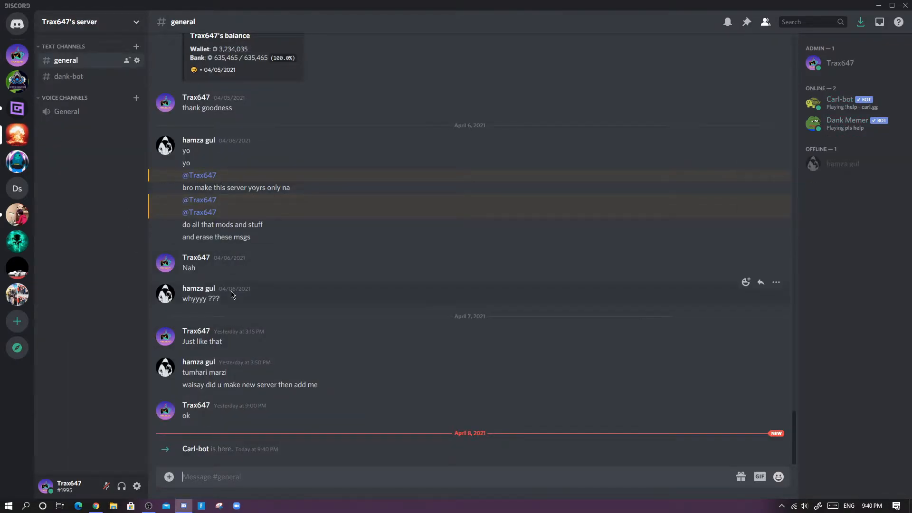
pyautogui.scroll(1, 234, 276)
pyautogui.scroll(3, 233, 275)
pyautogui.scroll(-3, 234, 276)
pyautogui.scroll(5, 237, 280)
pyautogui.scroll(-5, 241, 280)
pyautogui.click(124, 82)
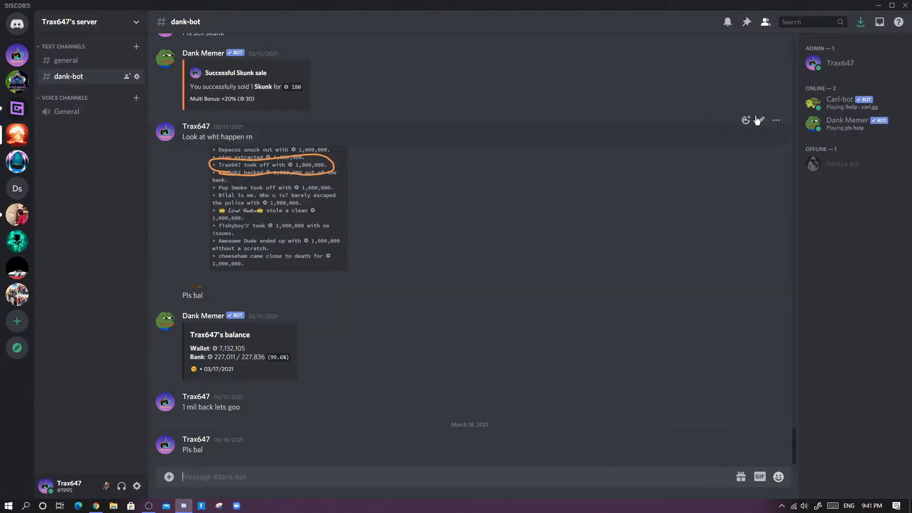
# - Open the Twitch section of the Carl-bot dashboard for Trax647's server
pyautogui.click(878, 6)
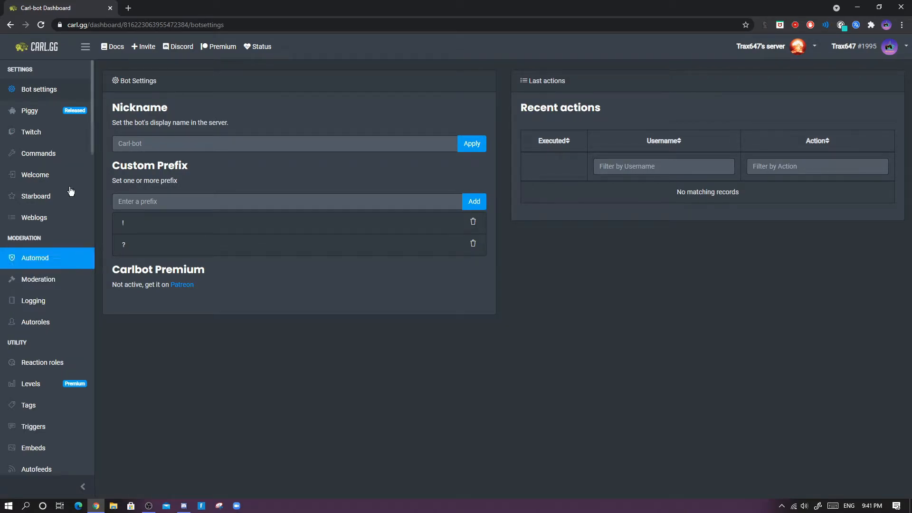
pyautogui.click(38, 136)
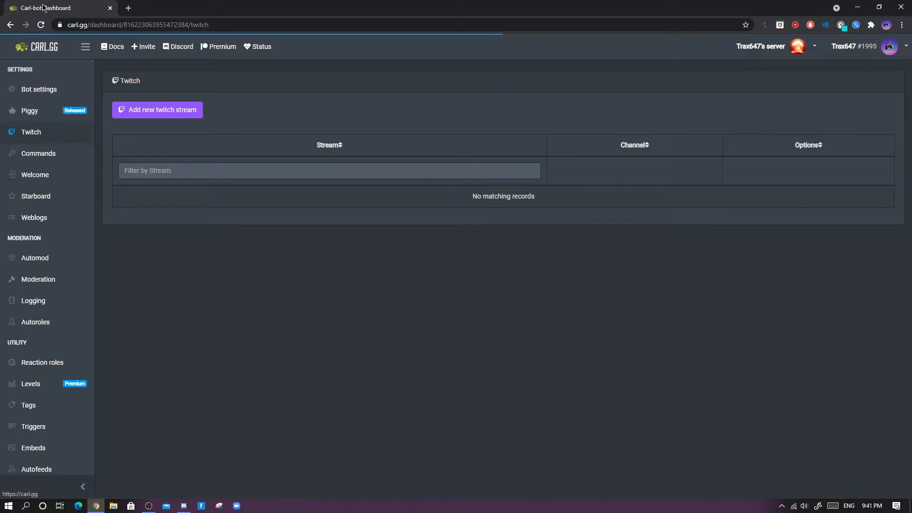
pyautogui.click(42, 29)
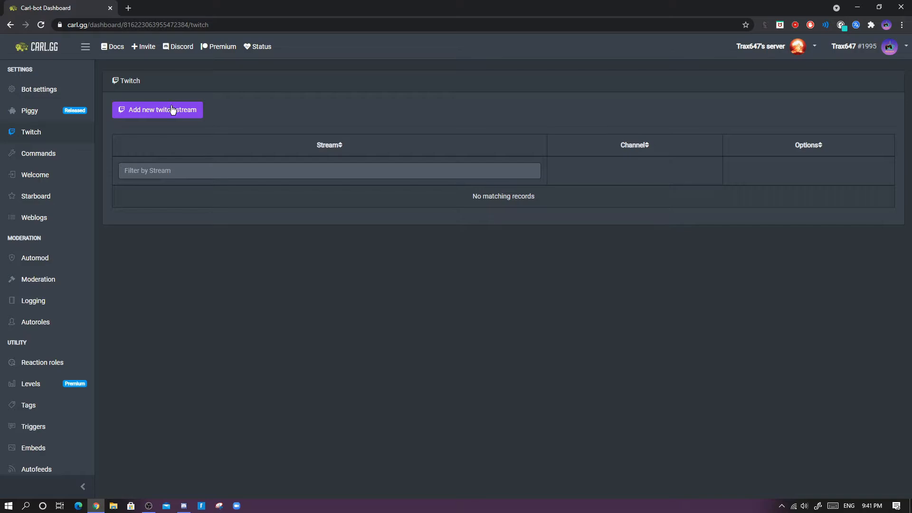
# - Open the Add twitch stream dialog and focus the Twitch name field
pyautogui.click(172, 111)
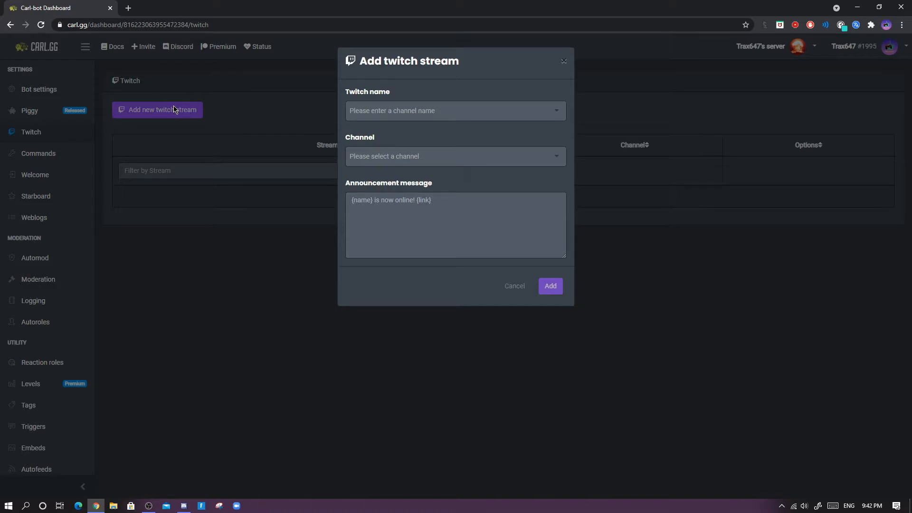
pyautogui.click(564, 61)
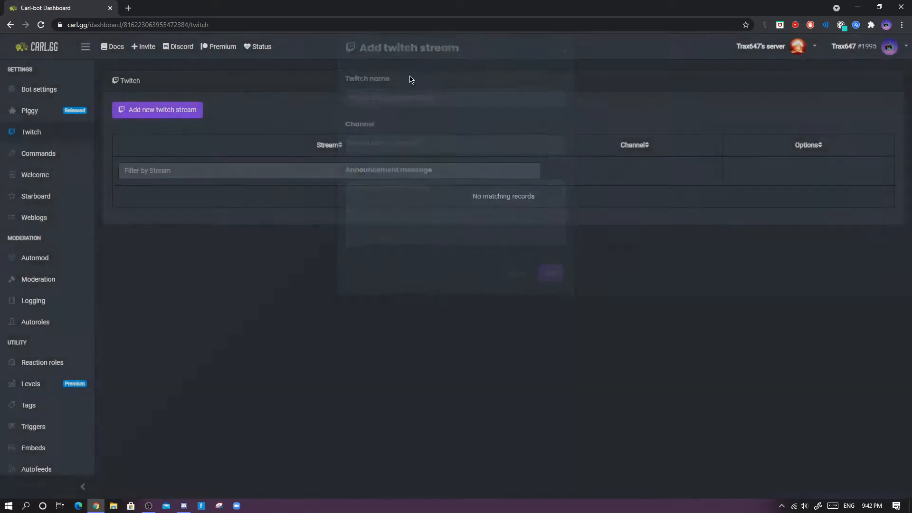
pyautogui.click(170, 110)
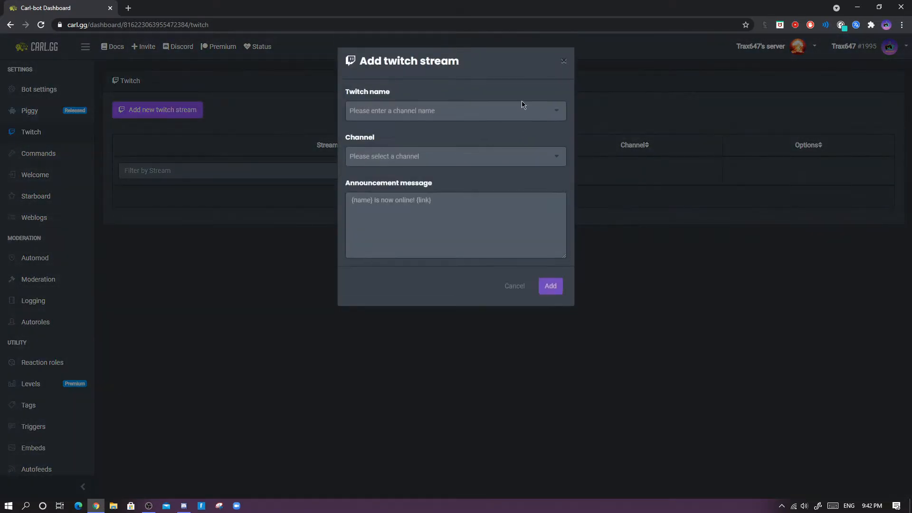
pyautogui.click(493, 112)
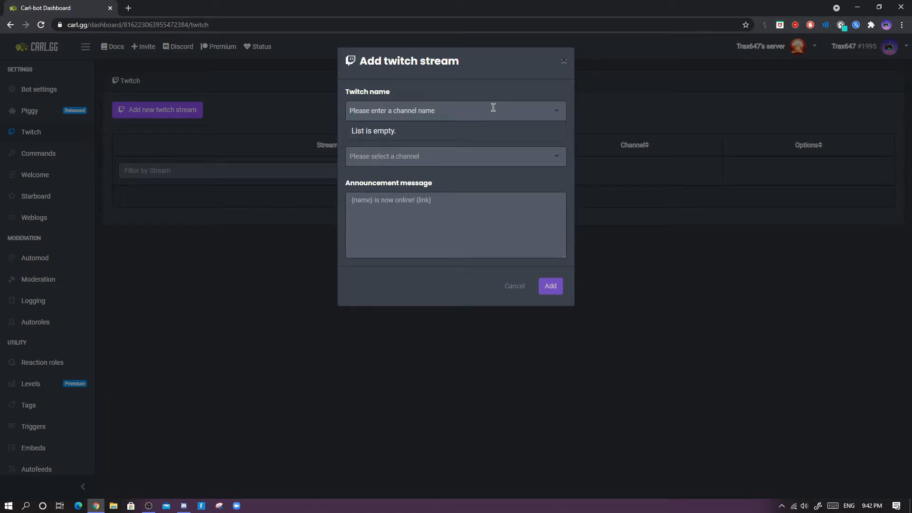
# - Search for and select ImTrax647 as the Twitch name
pyautogui.write('Imtarx')
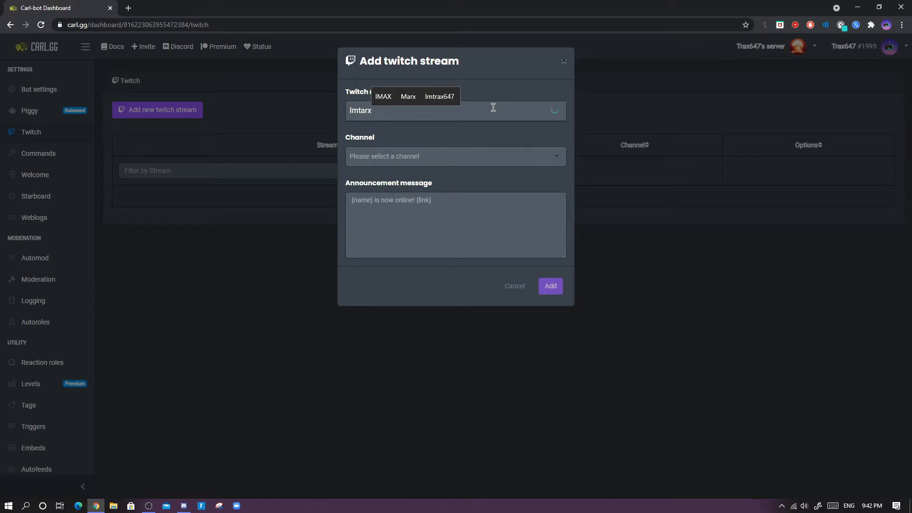
pyautogui.press('BackSpace')
pyautogui.press('BackSpace')
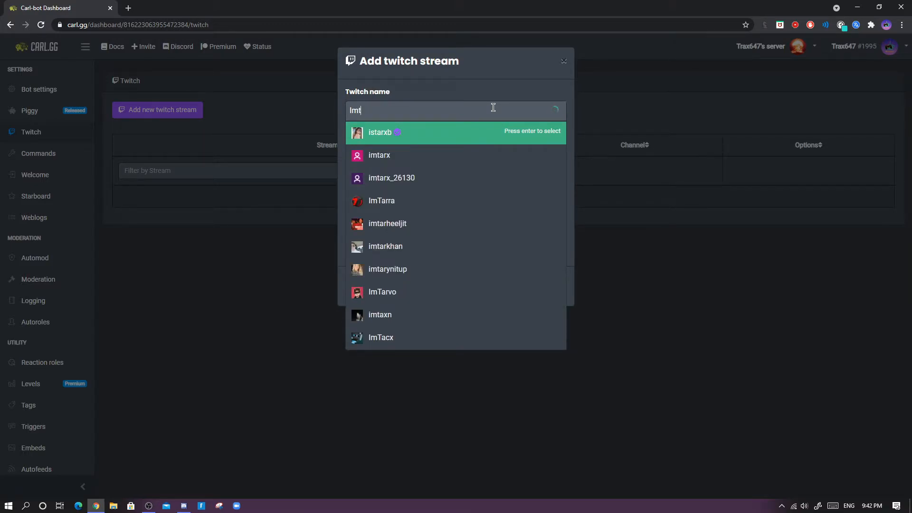
pyautogui.write('rax')
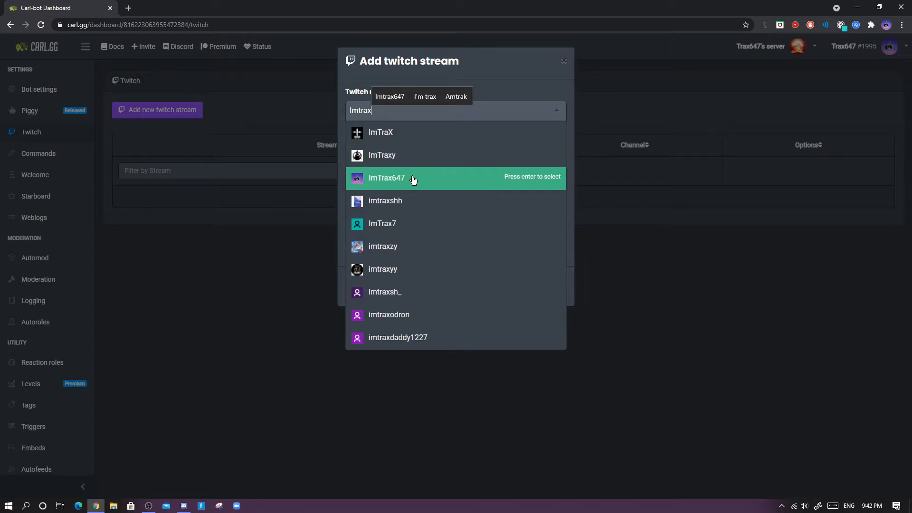
pyautogui.click(412, 179)
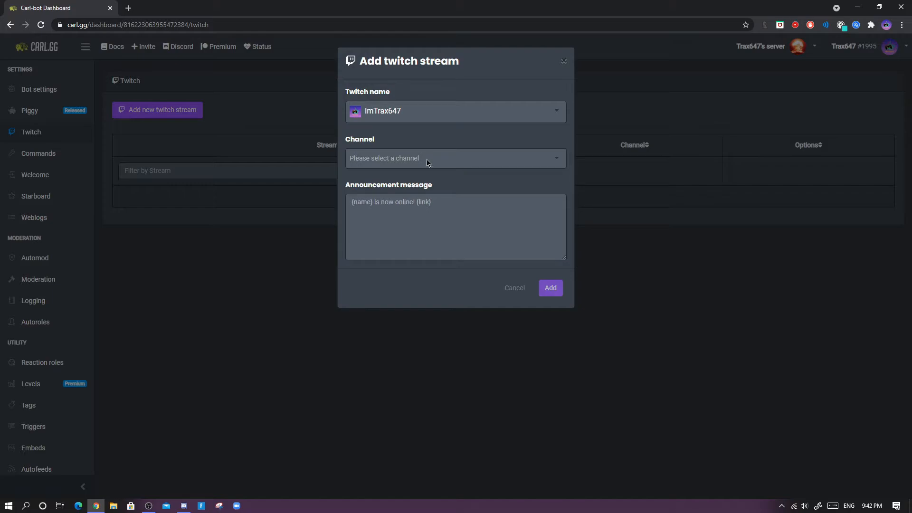
# - Set the announcement channel to general and begin the announcement message with "{name}IN LIVE!!!!!"
pyautogui.click(476, 153)
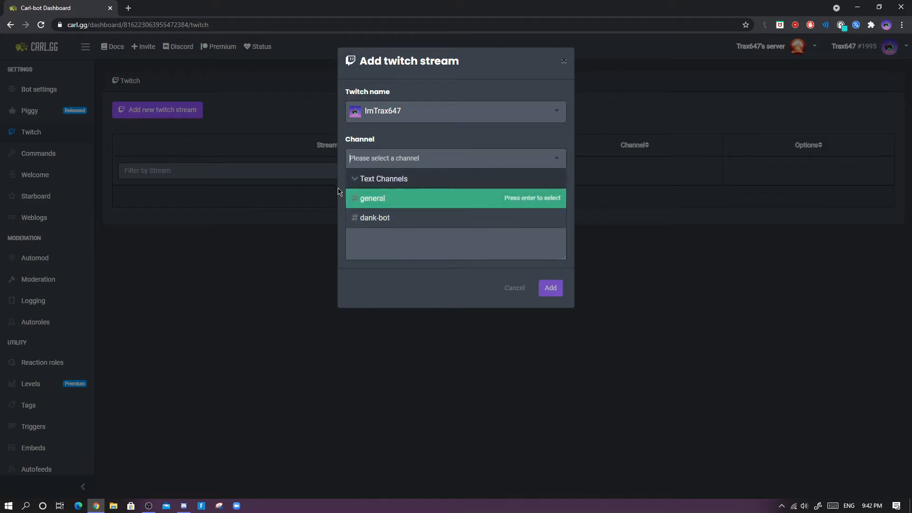
pyautogui.click(452, 198)
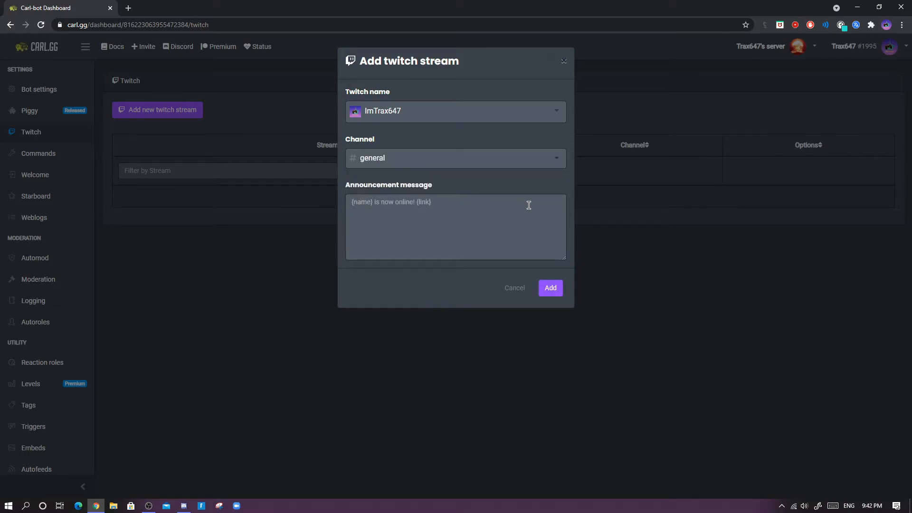
pyautogui.click(371, 209)
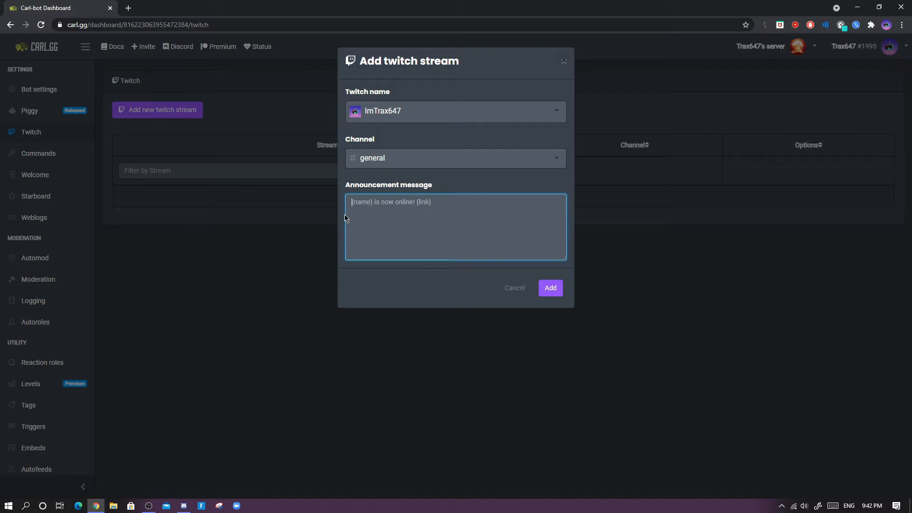
pyautogui.write('{name')
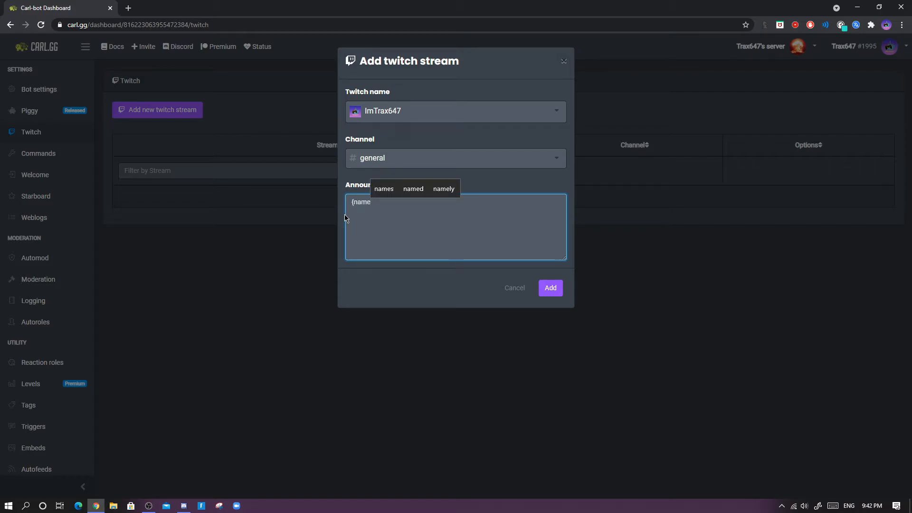
pyautogui.write('}')
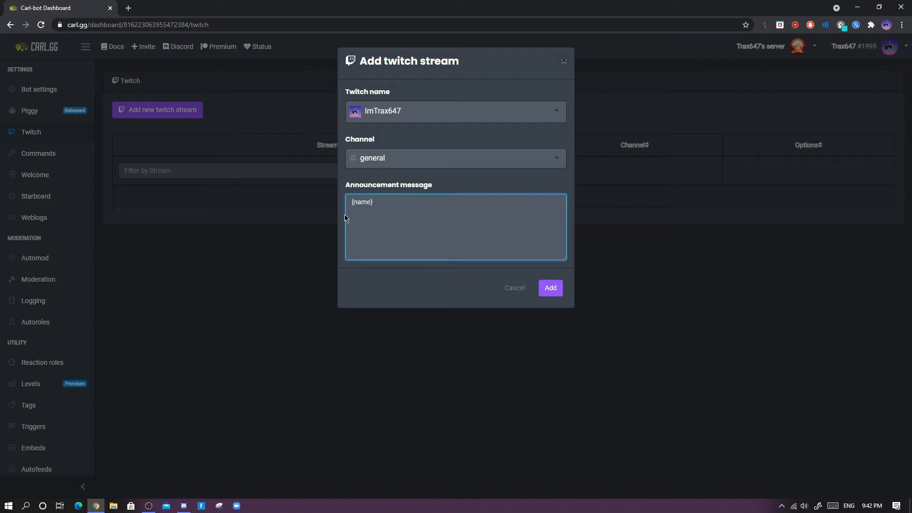
pyautogui.write('IN LIVE')
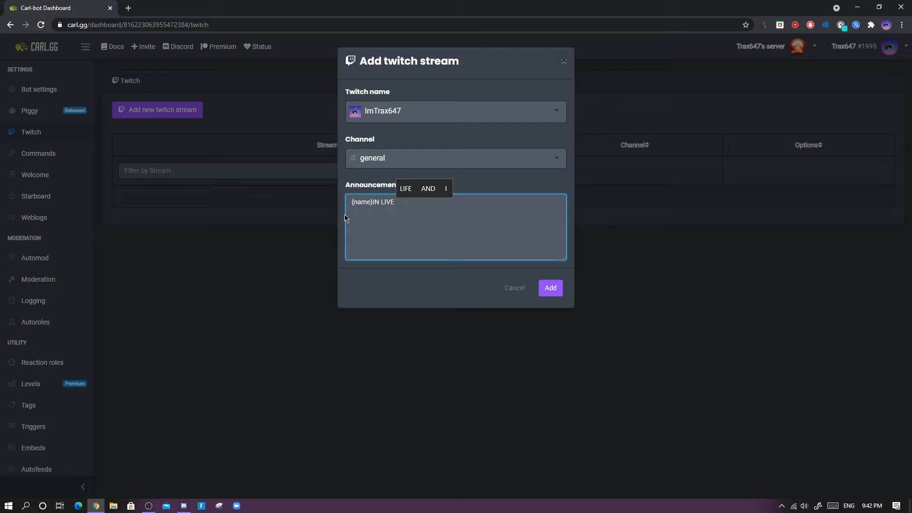
pyautogui.write('!!!!!')
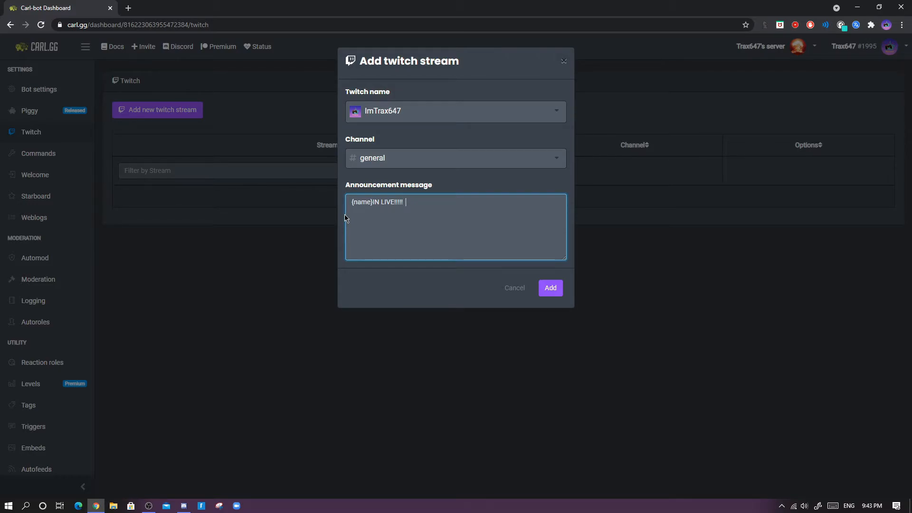
pyautogui.write(':fortnite:')
pyautogui.press('BackSpace')
pyautogui.press('BackSpace')
pyautogui.press('BackSpace')
pyautogui.press('BackSpace')
pyautogui.press('BackSpace')
pyautogui.press('BackSpace')
pyautogui.press('BackSpace')
pyautogui.press('BackSpace')
pyautogui.press('BackSpace')
pyautogui.press('BackSpace')
pyautogui.press('BackSpace')
pyautogui.press('BackSpace')
pyautogui.press('Return')
pyautogui.write('JOin here!!!!!!! {link')
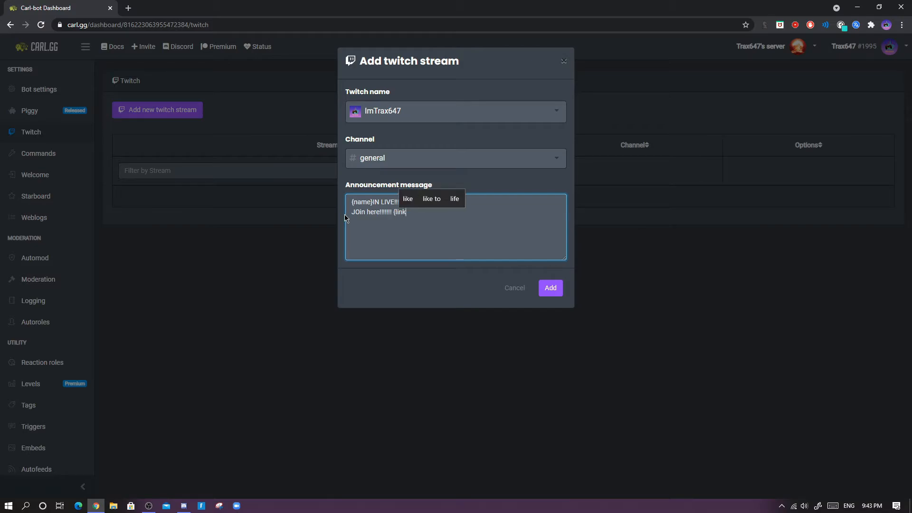
pyautogui.press('Return')
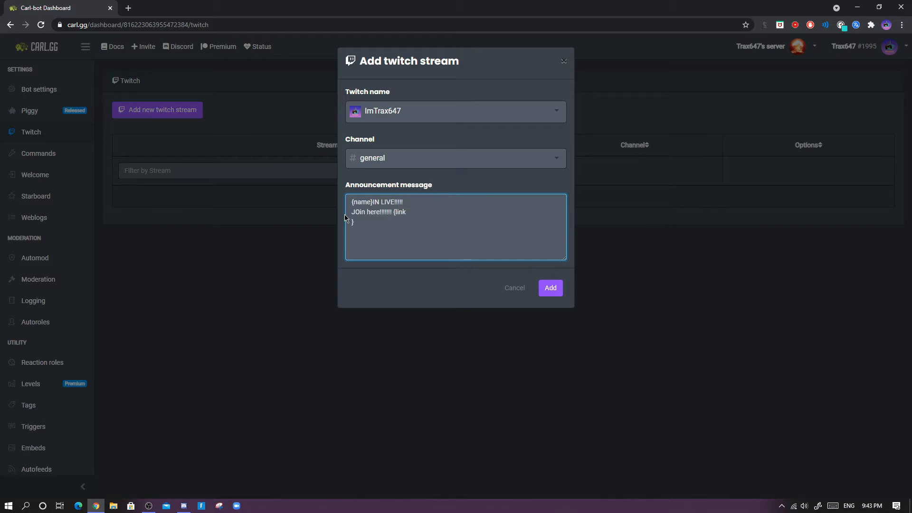
pyautogui.write('}@everyon e')
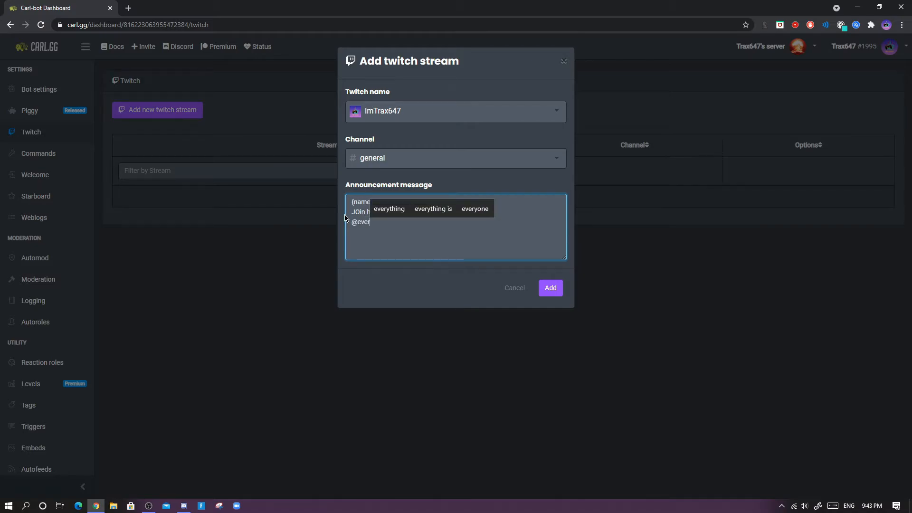
pyautogui.press('BackSpace')
pyautogui.press('BackSpace')
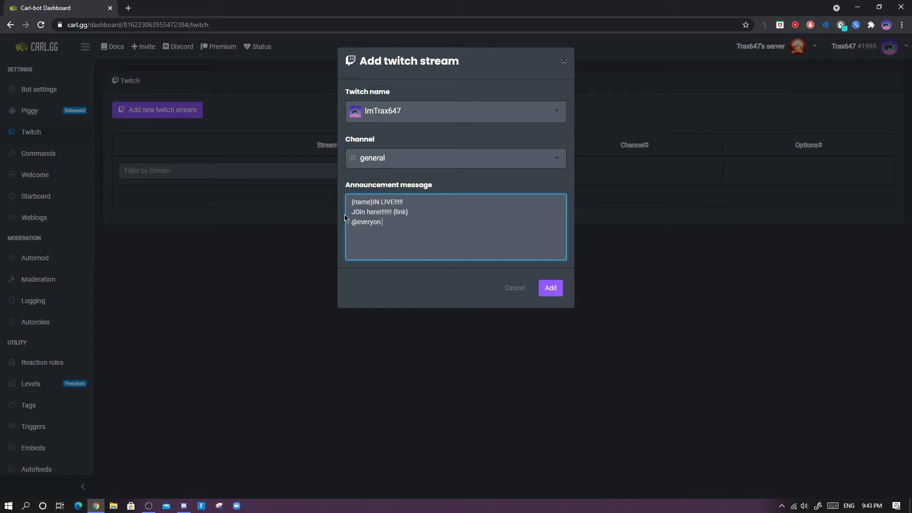
pyautogui.write('e')
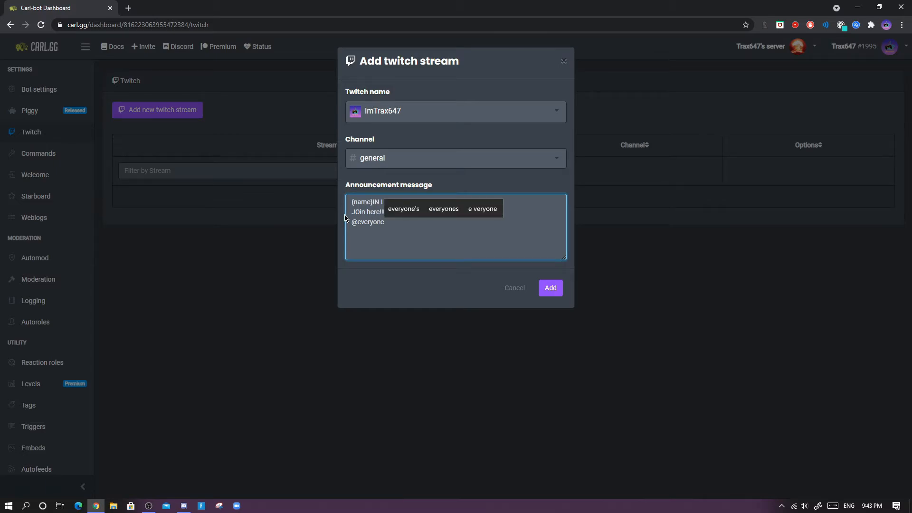
pyautogui.click(553, 290)
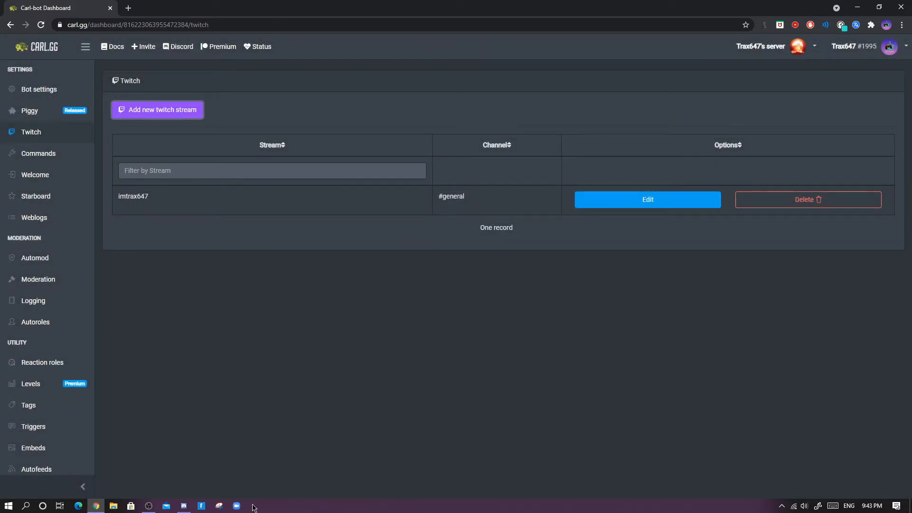
# - Switch to Discord and post test messages ending with "si m live" in the general channel
pyautogui.click(183, 505)
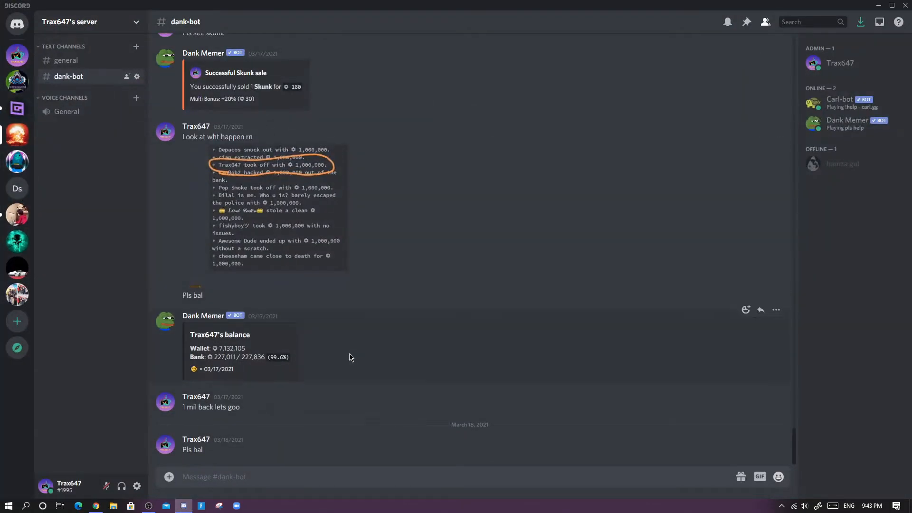
pyautogui.click(56, 61)
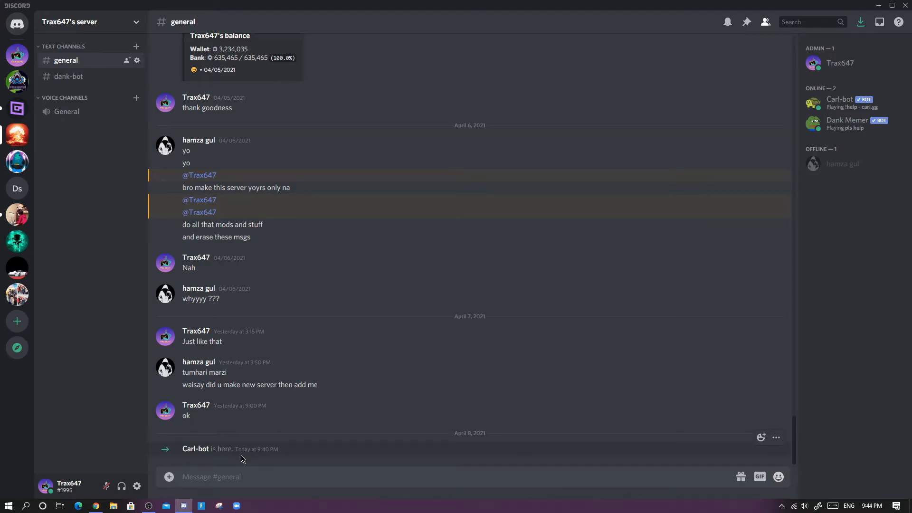
pyautogui.scroll(3, 515, 267)
pyautogui.scroll(-3, 452, 383)
pyautogui.write('s')
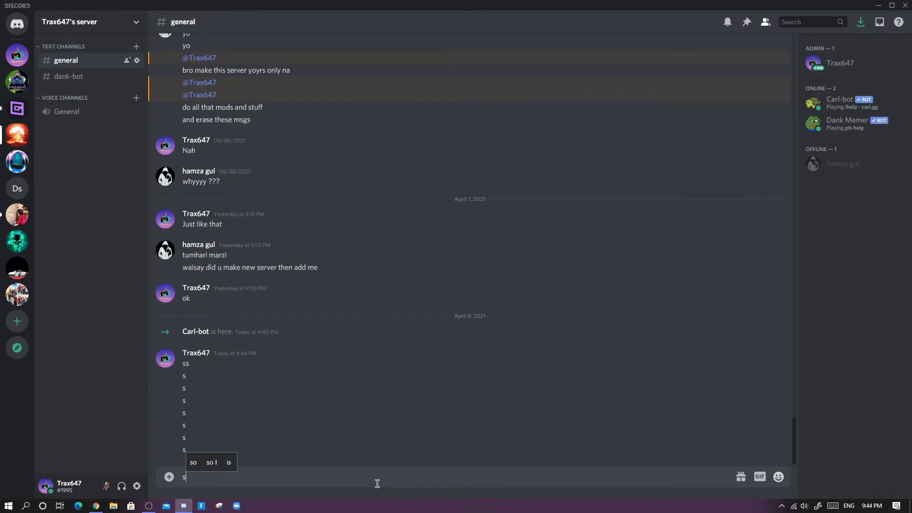
pyautogui.write('s s s s s s s s si m live')
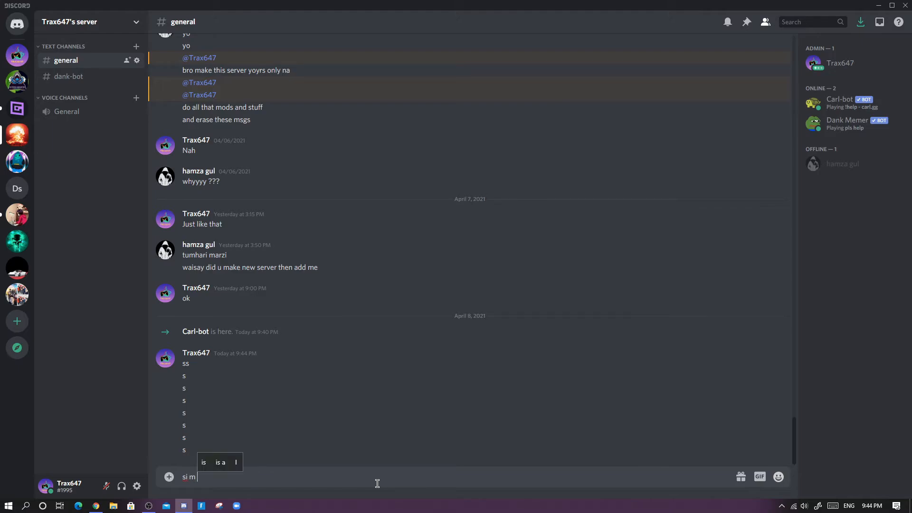
pyautogui.press('Return')
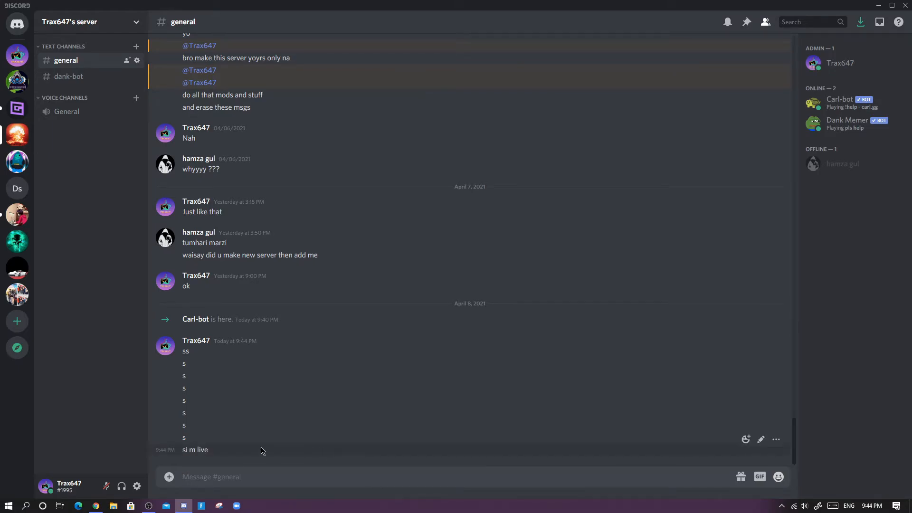
# - Edit the last posted message to read "si m lofflline"
pyautogui.rightClick(233, 452)
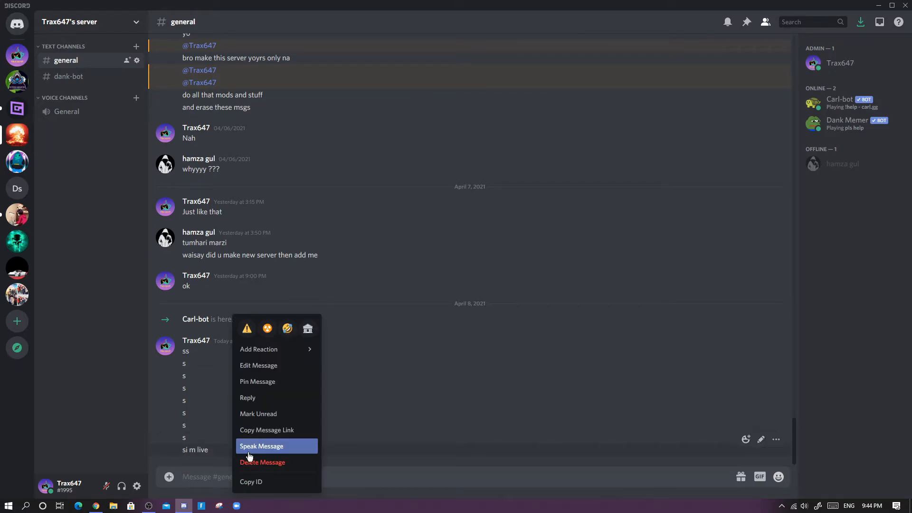
pyautogui.click(263, 363)
pyautogui.press('BackSpace')
pyautogui.press('BackSpace')
pyautogui.press('BackSpace')
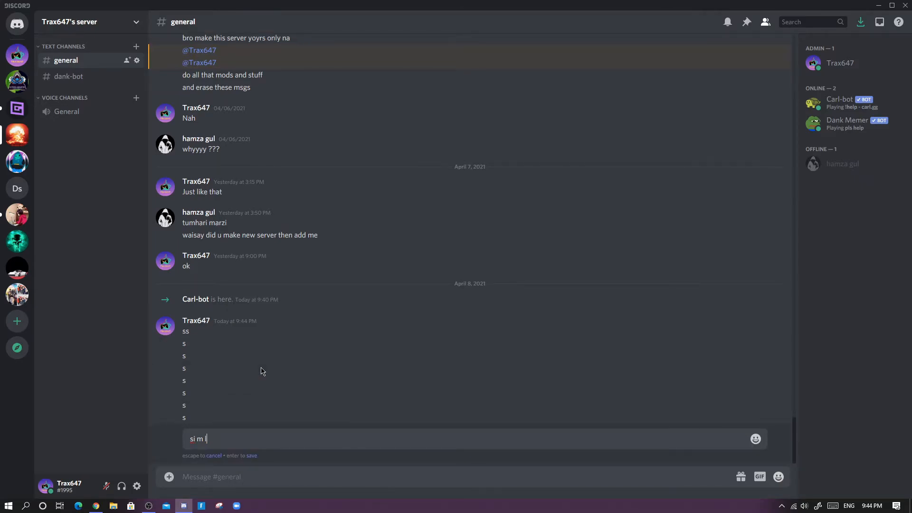
pyautogui.write('ofll')
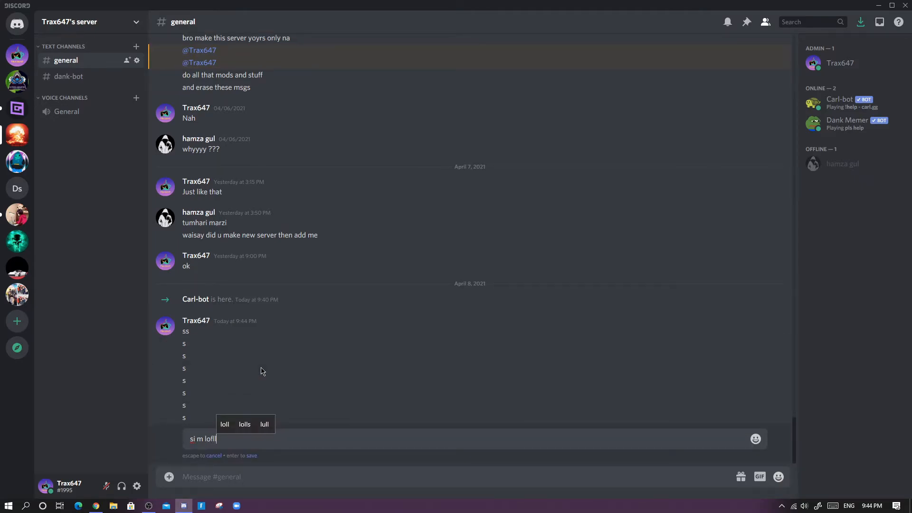
pyautogui.write('ine')
pyautogui.press('Return')
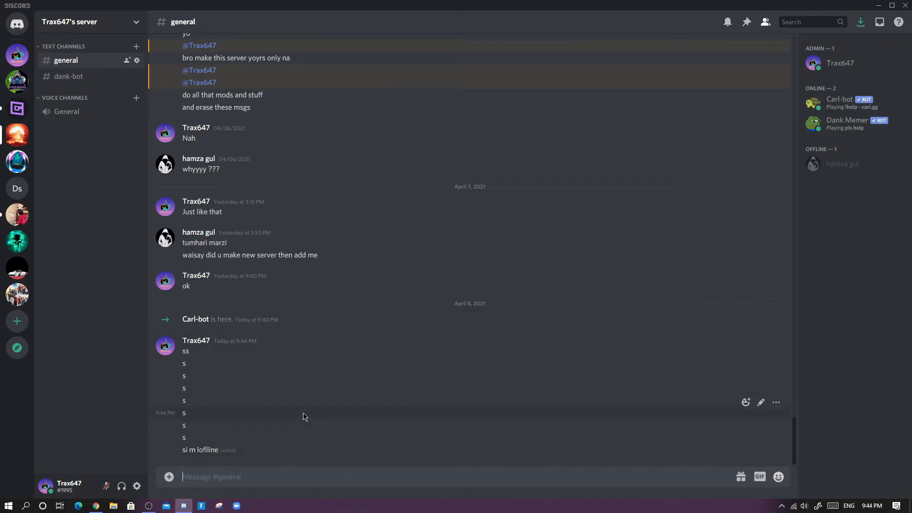
# - Run the command "?purge 10" to clear the recent messages in the general channel
pyautogui.write('?purge')
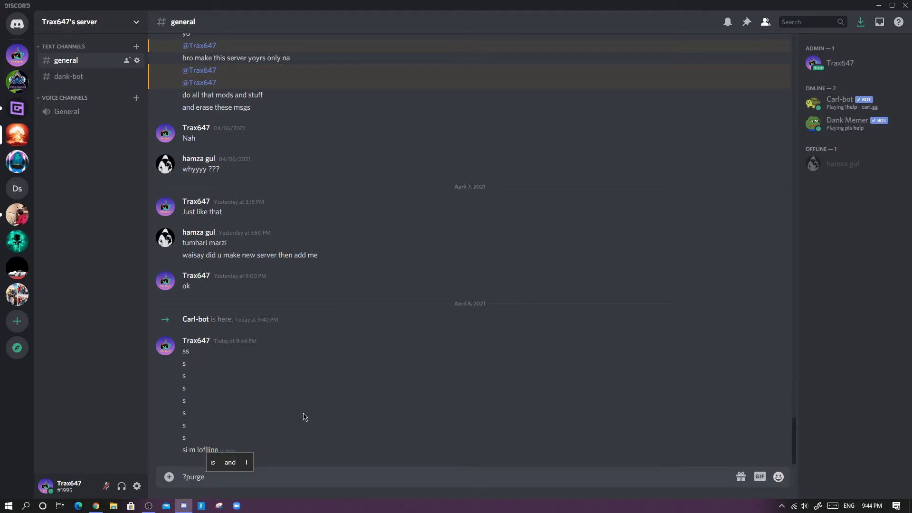
pyautogui.write(' 10')
pyautogui.press('Return')
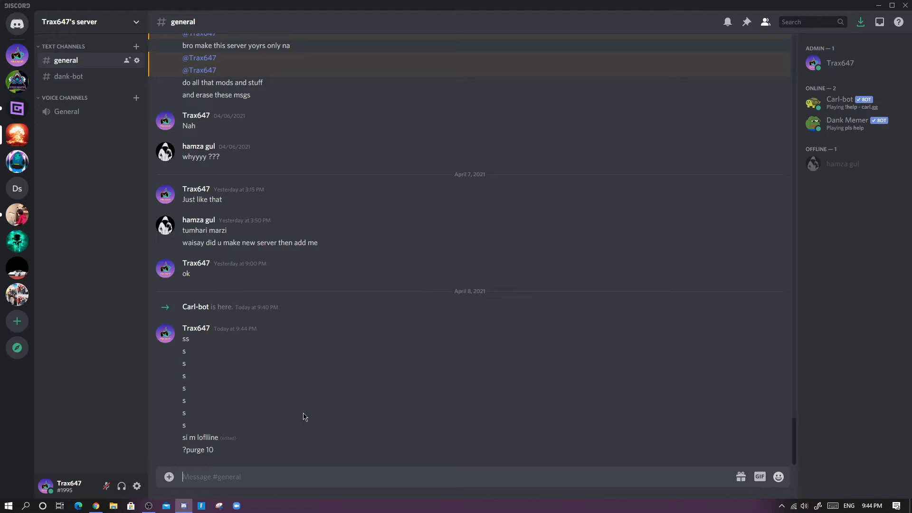
pyautogui.write('?')
pyautogui.press('BackSpace')
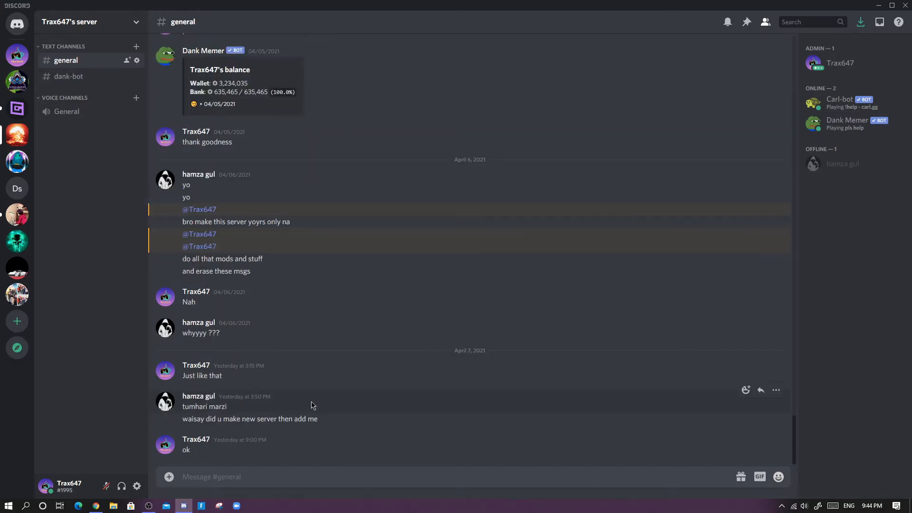
# - Switch to Gamecaster and start the Twitch stream
pyautogui.click(878, 5)
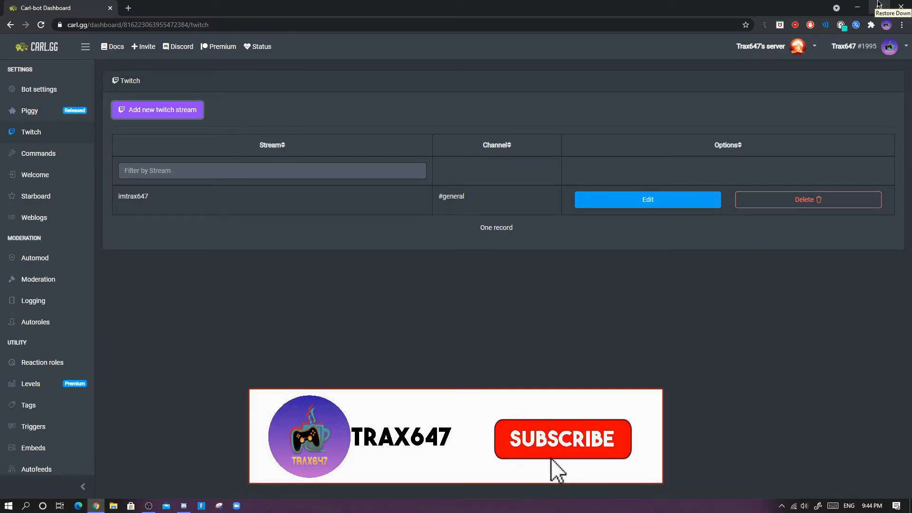
pyautogui.click(866, 6)
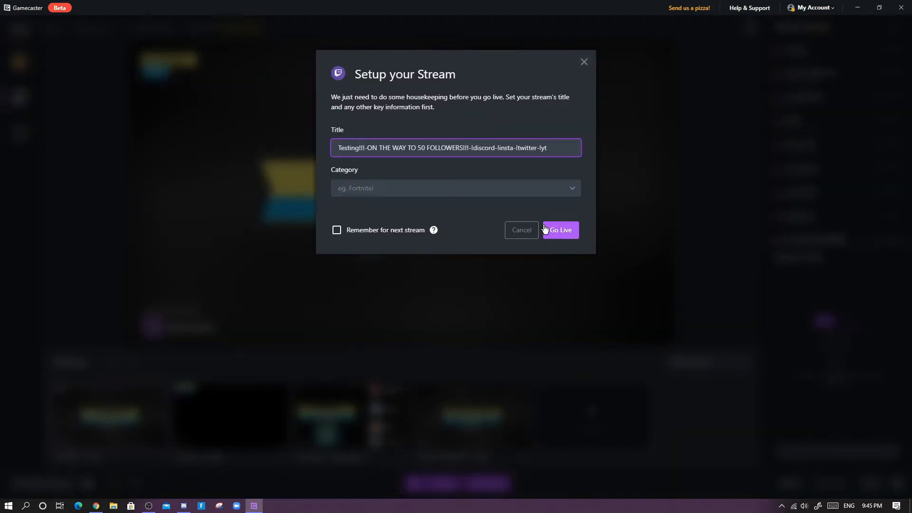
pyautogui.click(545, 230)
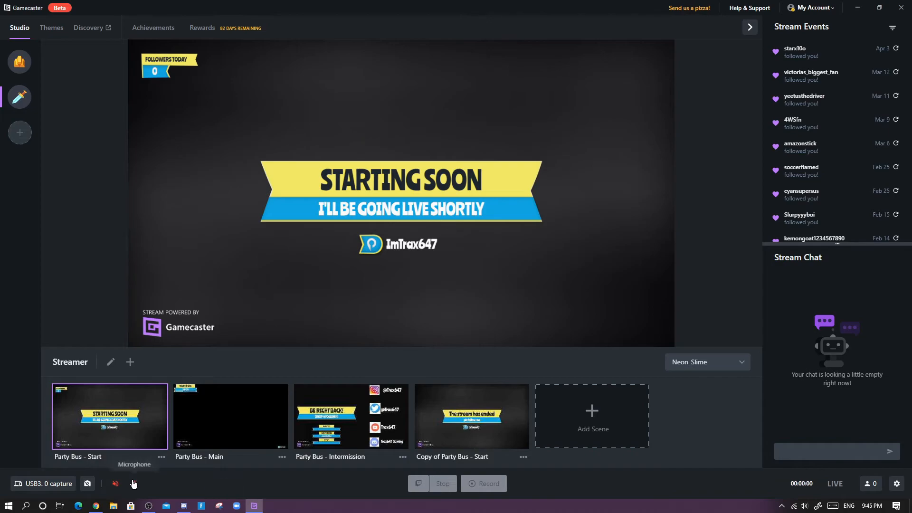
pyautogui.moveTo(491, 225)
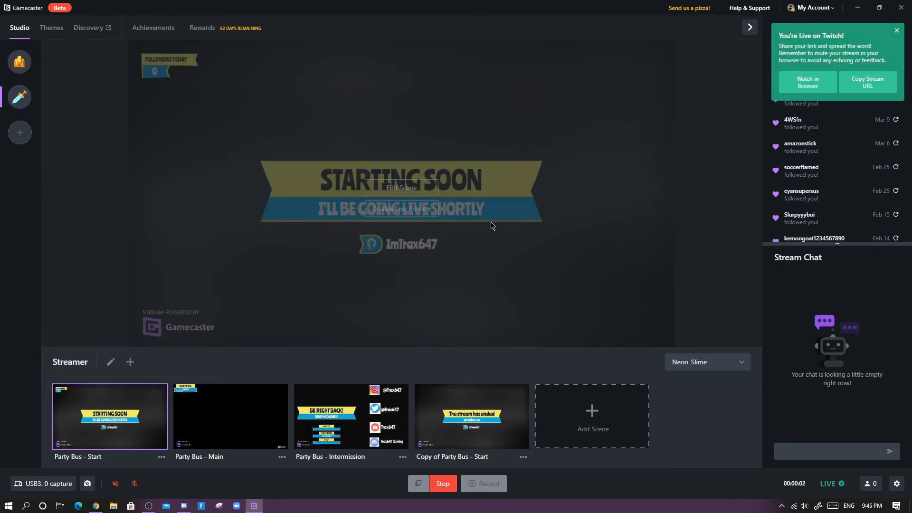
# - Open the ImTrax647 Twitch channel page in a new browser tab
pyautogui.click(94, 507)
pyautogui.click(128, 9)
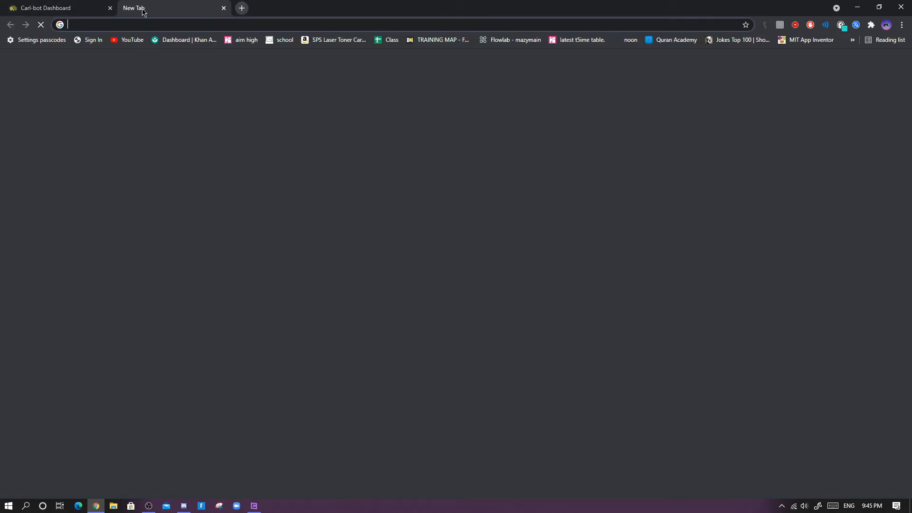
pyautogui.write('twitch.tv/imtrax647')
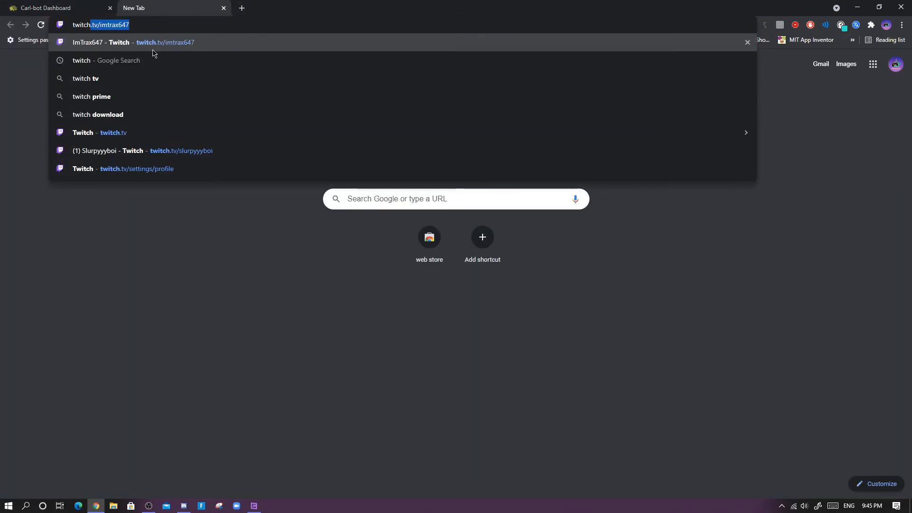
pyautogui.press('Return')
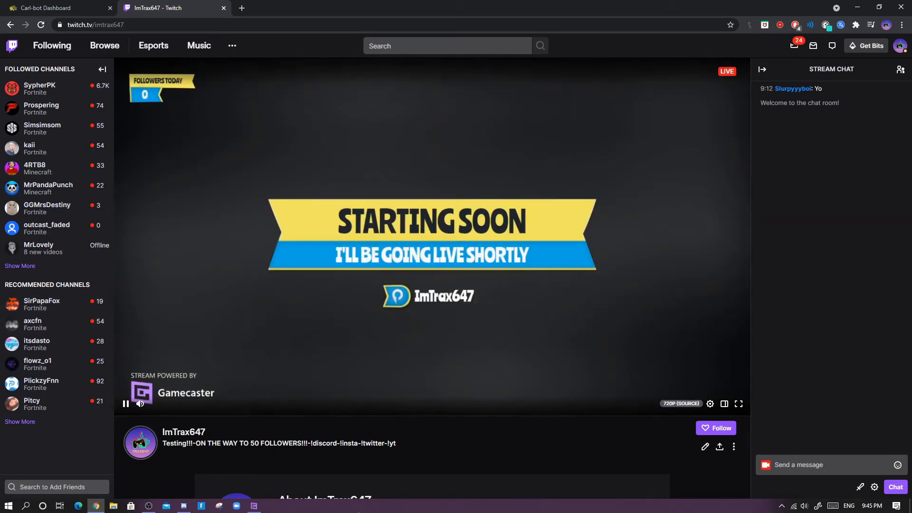
# - Reload the channel page and send "yo" and "i am doin a vid" in the stream chat
pyautogui.click(41, 24)
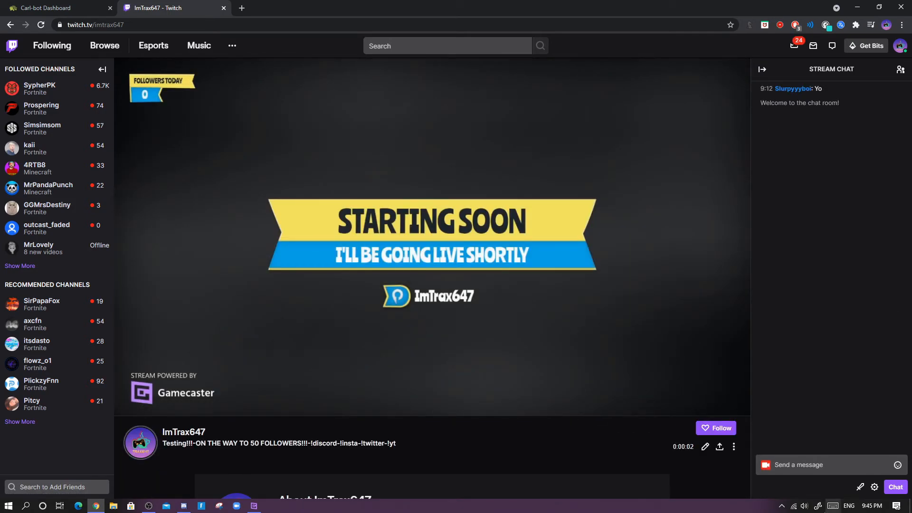
pyautogui.click(822, 468)
pyautogui.write('yo')
pyautogui.press('Return')
pyautogui.write('i am doin a vid')
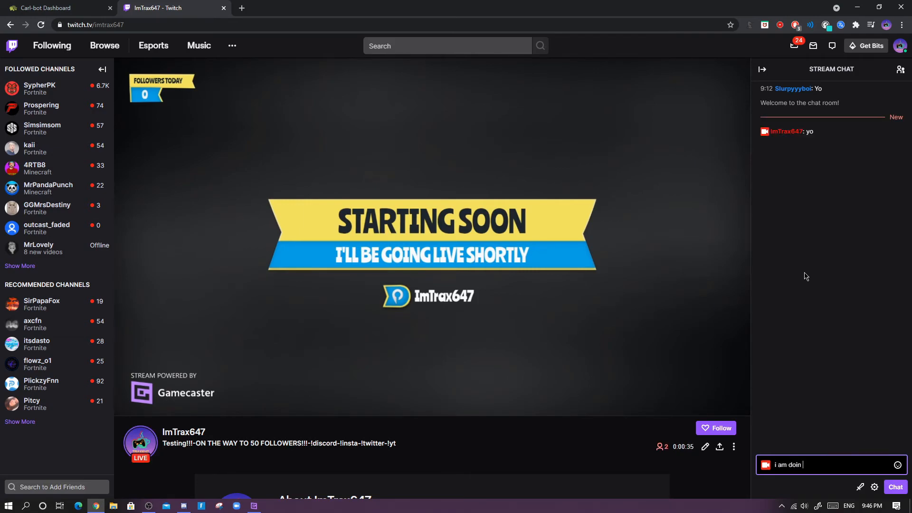
pyautogui.press('Return')
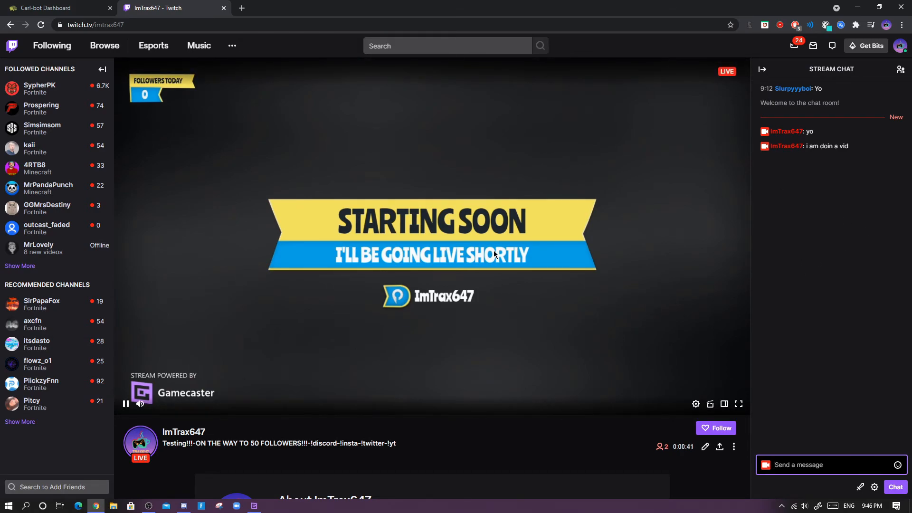
# - Check the Discord general channel, the Twitch stream and the reloaded Carl-bot Twitch dashboard page for the live announcement
pyautogui.click(184, 505)
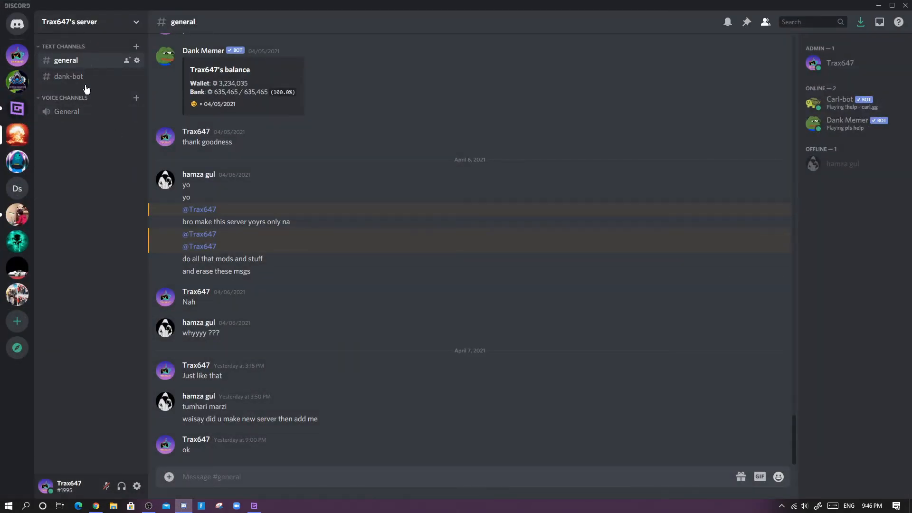
pyautogui.moveTo(96, 505)
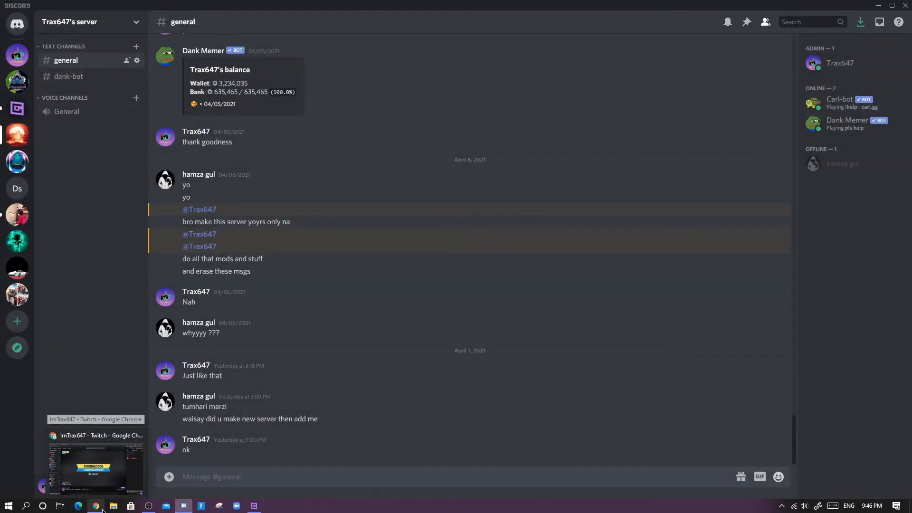
pyautogui.click(107, 488)
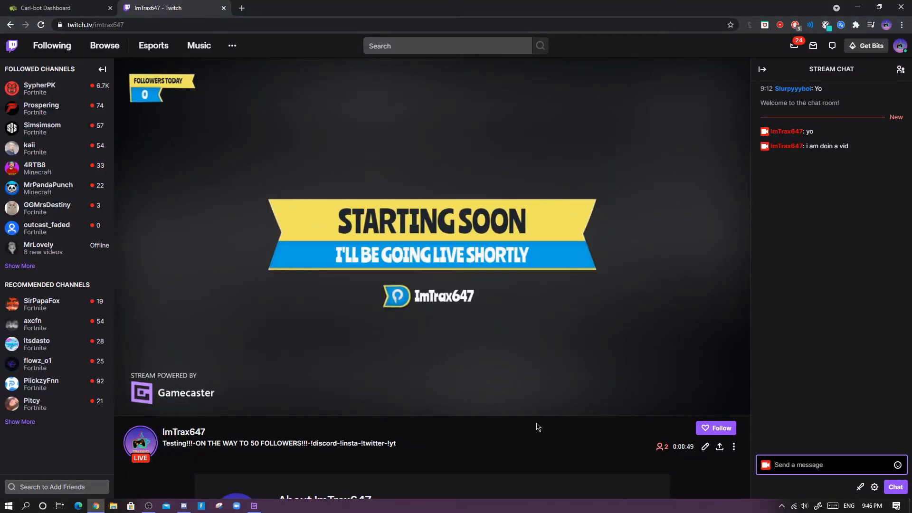
pyautogui.click(184, 506)
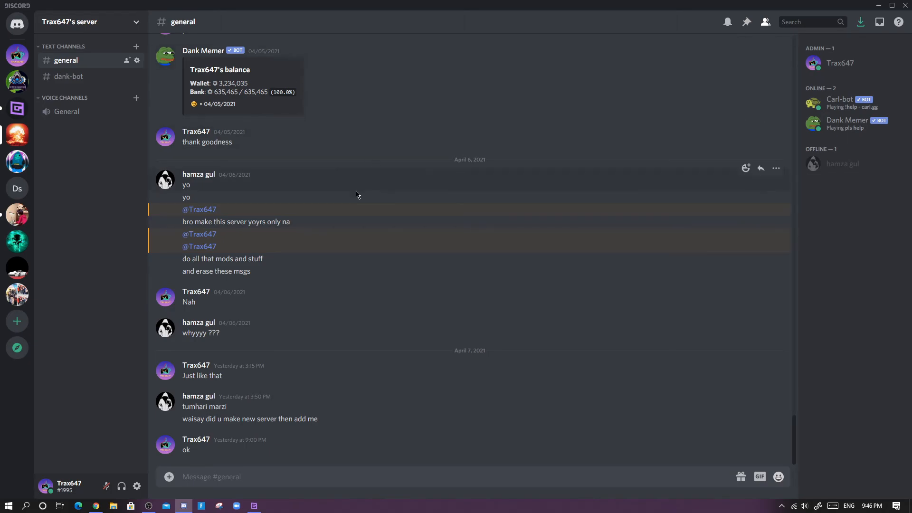
pyautogui.click(95, 506)
pyautogui.click(22, 4)
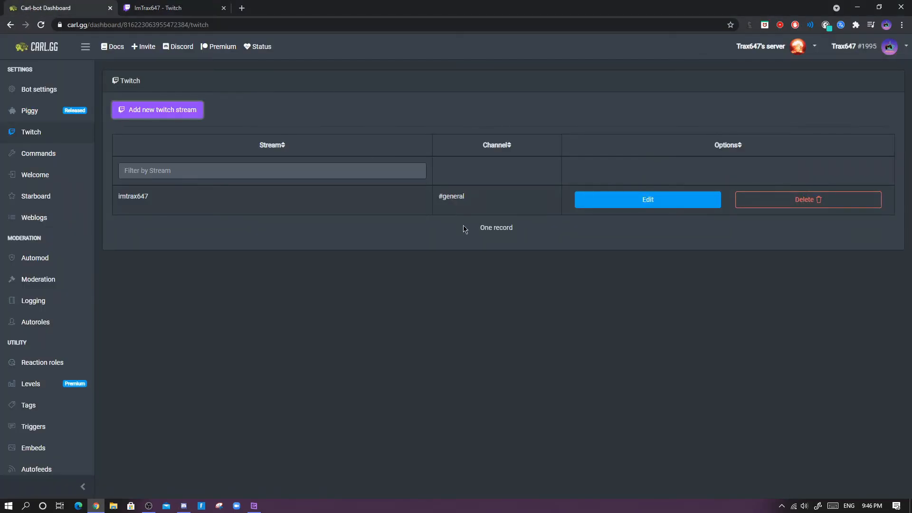
pyautogui.click(41, 25)
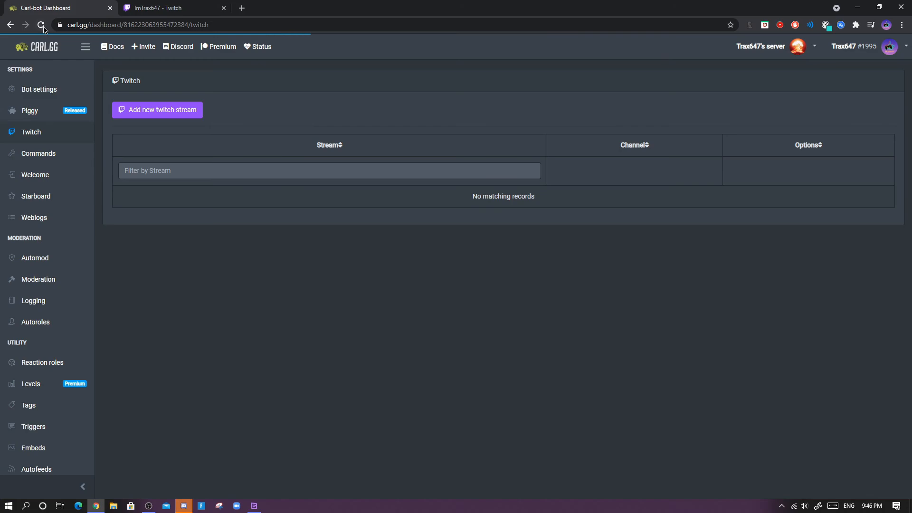
# - Return to the Discord general channel and open the stream link in Carl-bot's live announcement
pyautogui.click(184, 506)
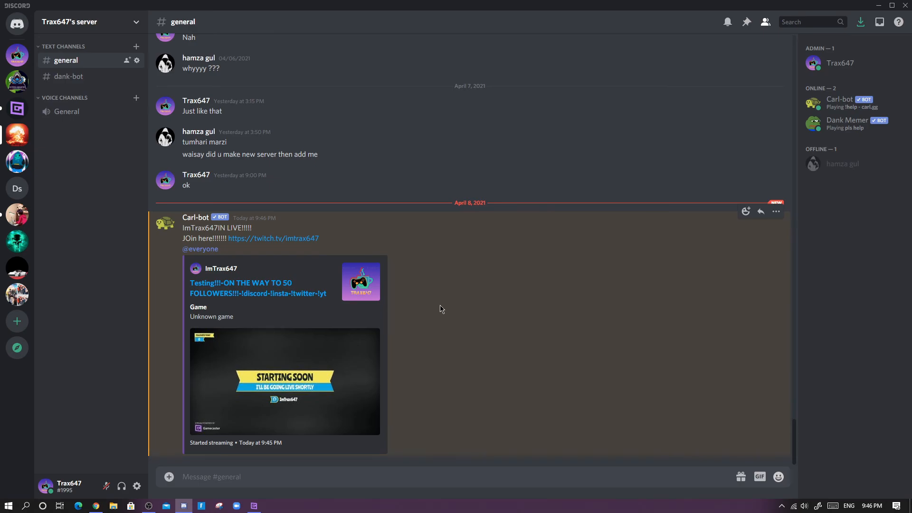
pyautogui.click(258, 283)
pyautogui.click(521, 285)
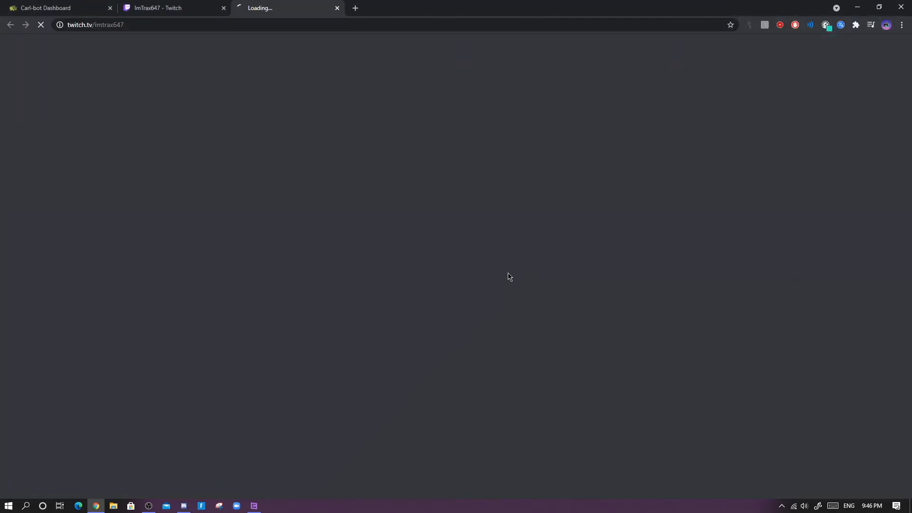